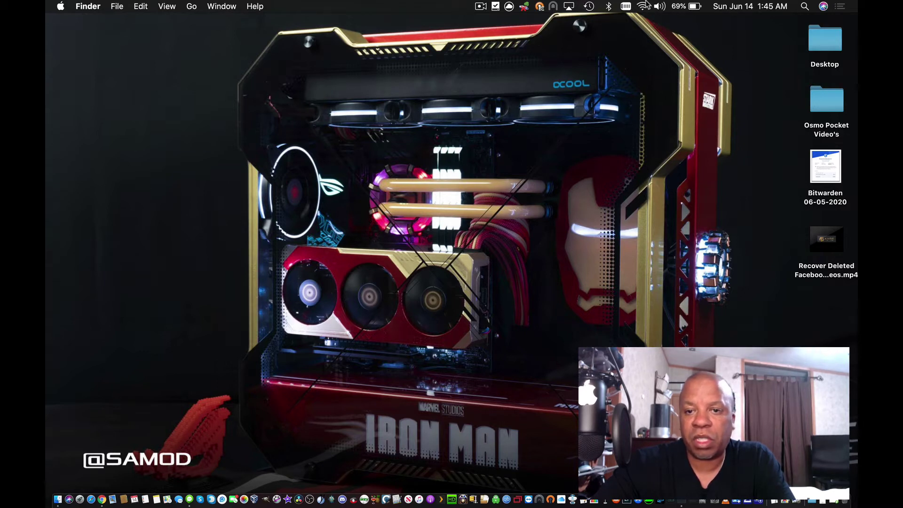
Step: Launch the Ubiquiti Device Discovery Tool and list UniFi devices: AP-AC-Mesh, CloudKey G2-PLUS, Switch 8
{"action": "left_click", "coordinate": [804, 6]}
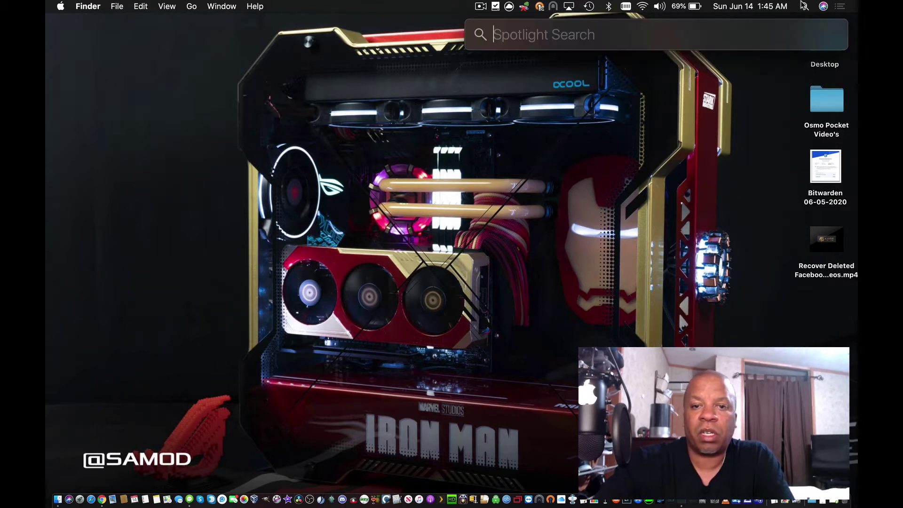
{"action": "type", "text": "ubiquiti"}
{"action": "key", "text": "Return"}
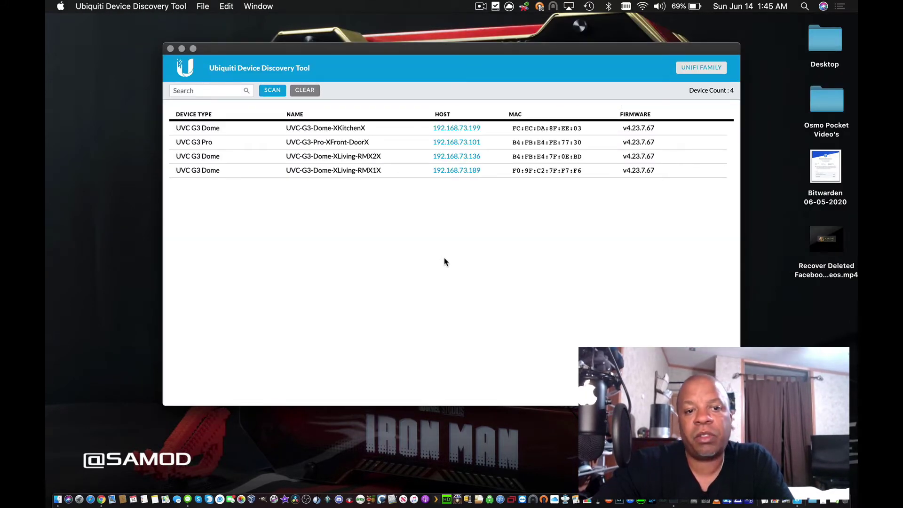
{"action": "left_click", "coordinate": [701, 69]}
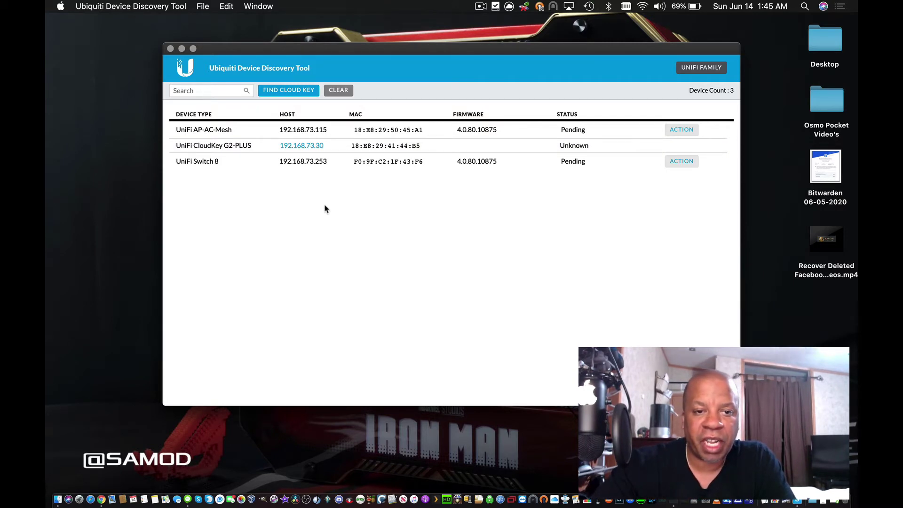
{"action": "key", "text": "ctrl+Left"}
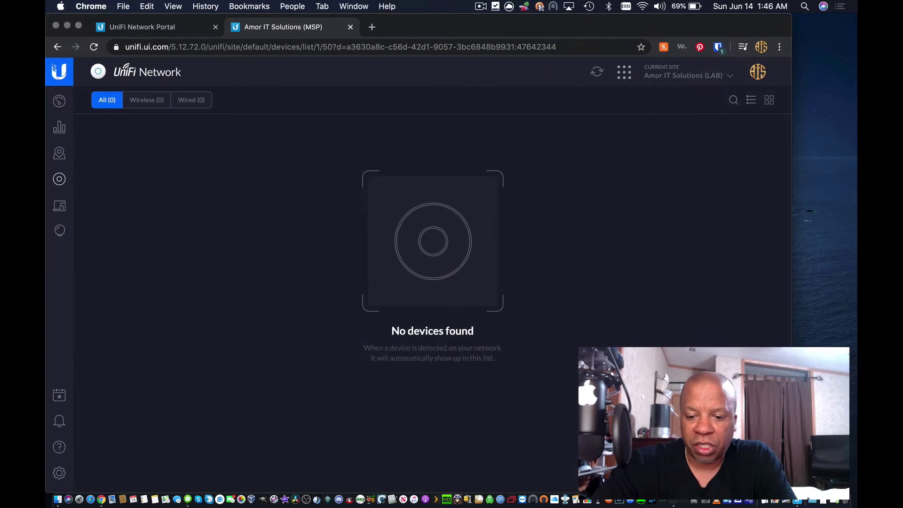
{"action": "key", "text": "alt+space"}
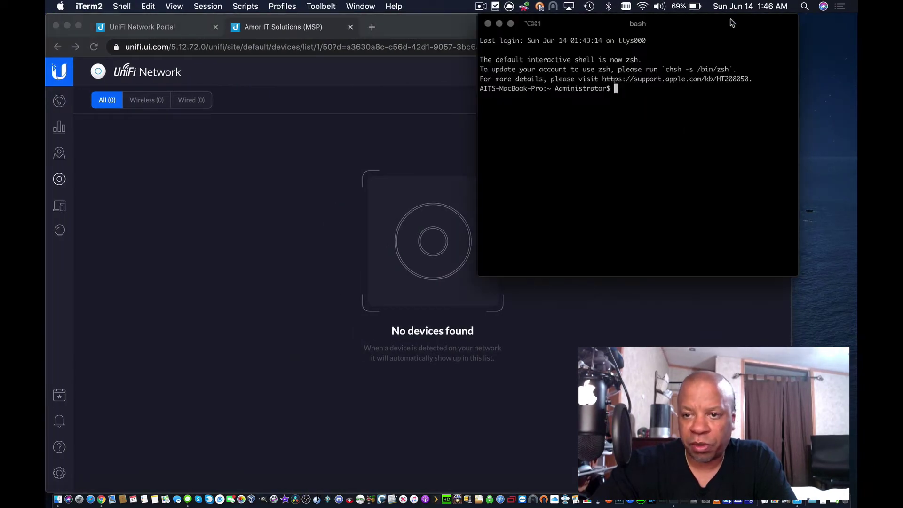
{"action": "left_click_drag", "start_coordinate": [732, 22], "coordinate": [788, 19]}
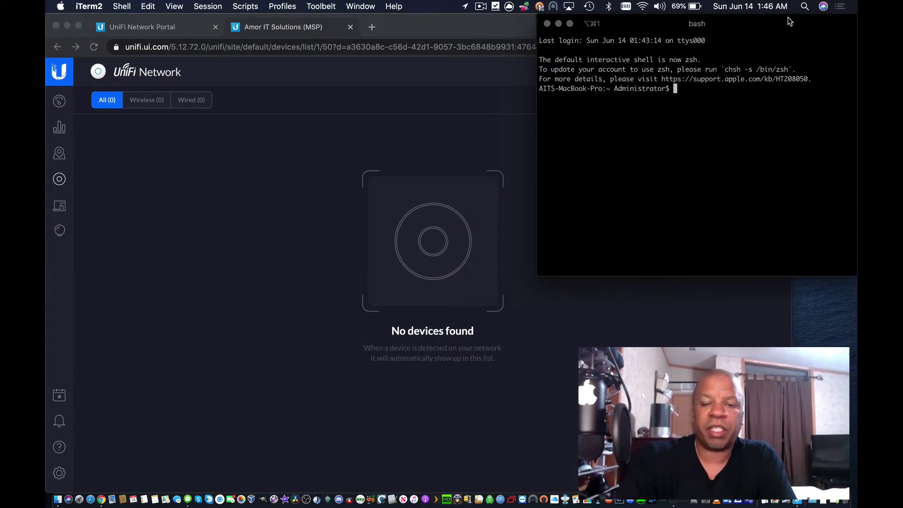
{"action": "type", "text": "s"}
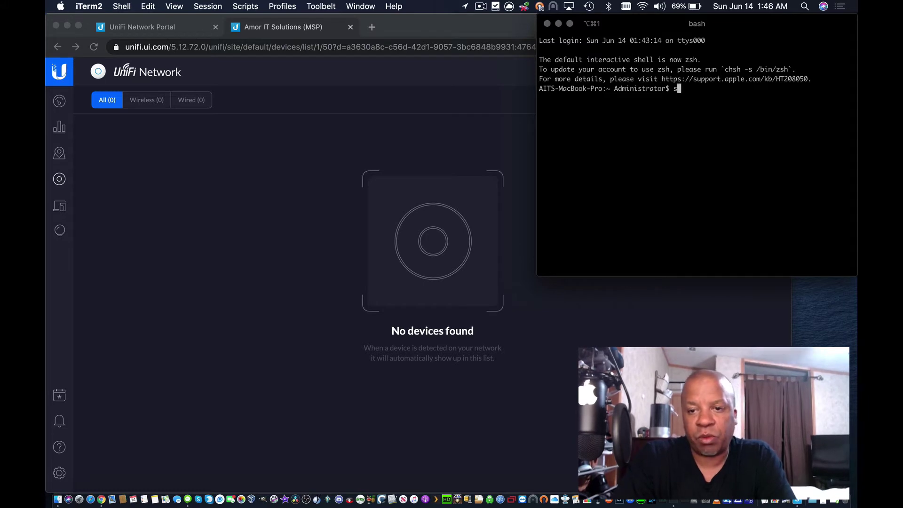
{"action": "type", "text": "sh ubnt"}
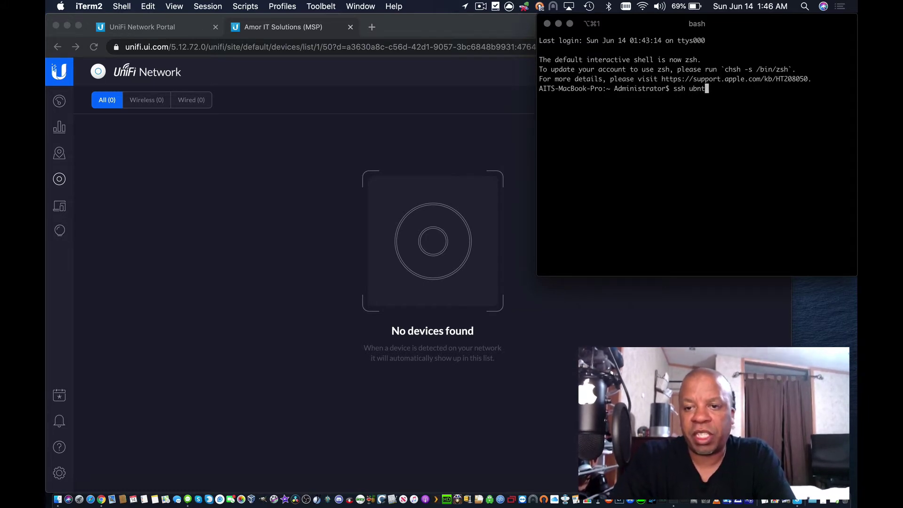
{"action": "type", "text": "@"}
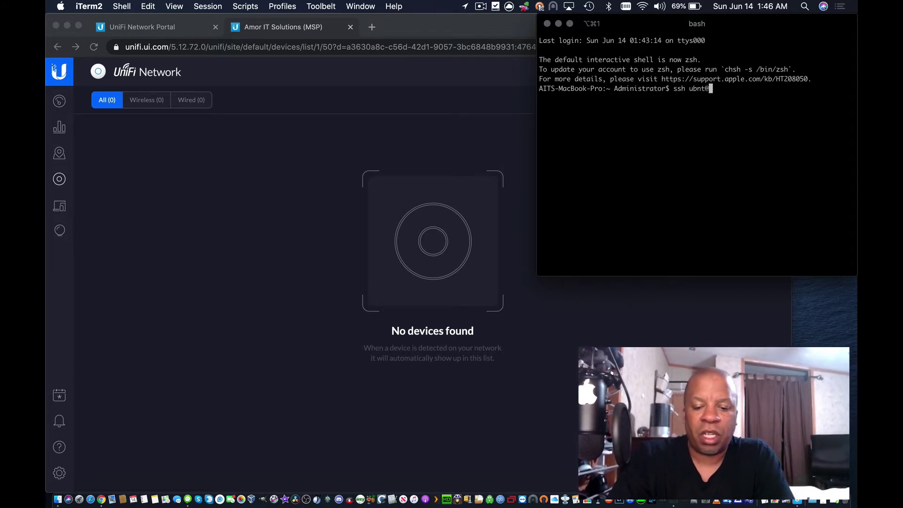
{"action": "type", "text": "192.168.7"}
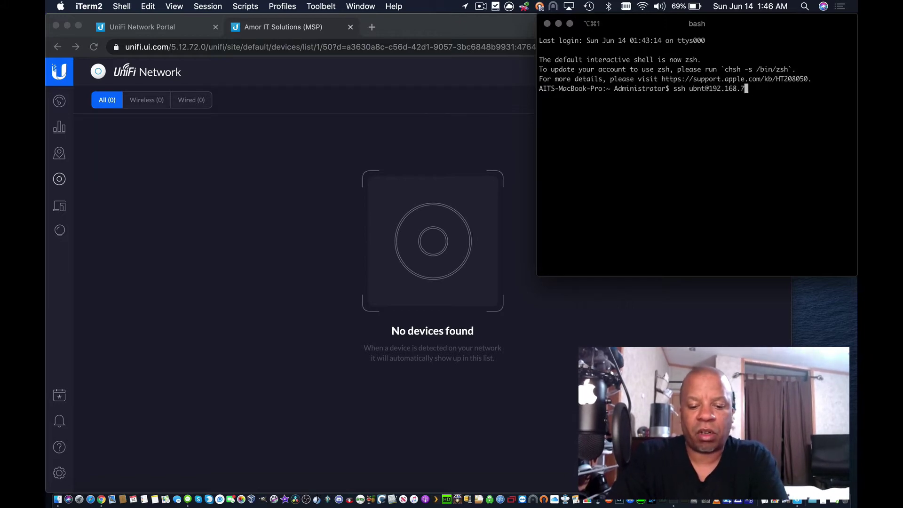
{"action": "type", "text": "3."}
{"action": "key", "text": "ctrl+Right"}
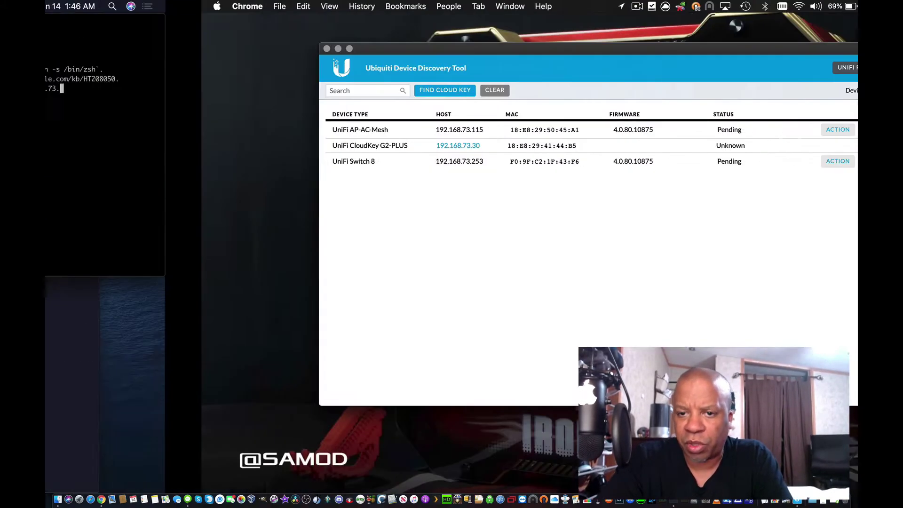
{"action": "key", "text": "ctrl+Left"}
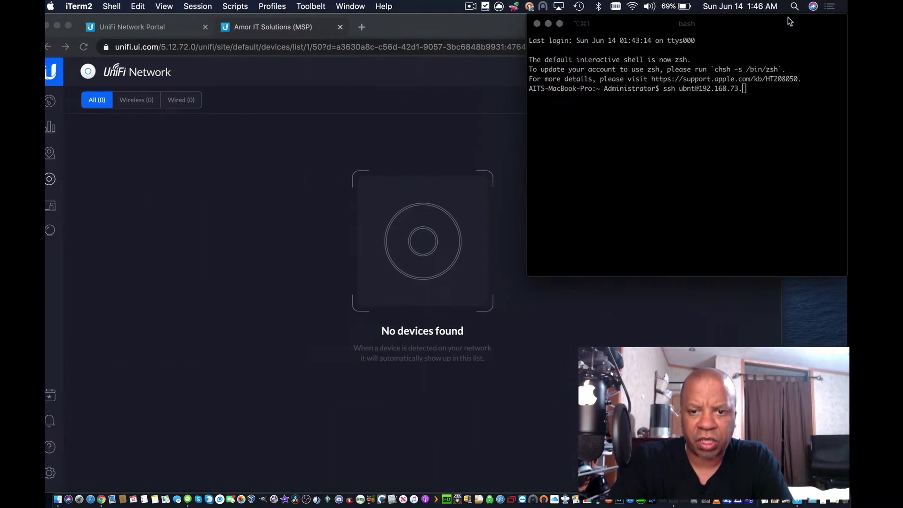
{"action": "type", "text": "253"}
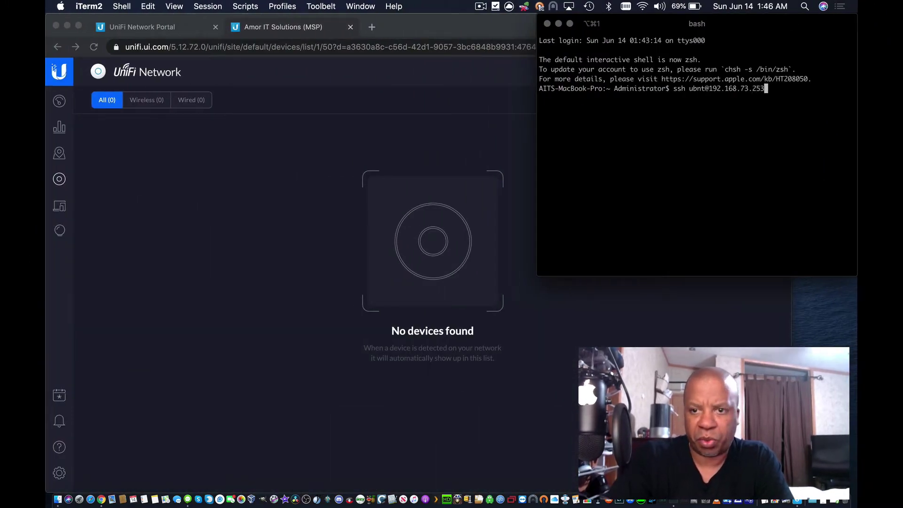
{"action": "key", "text": "Return"}
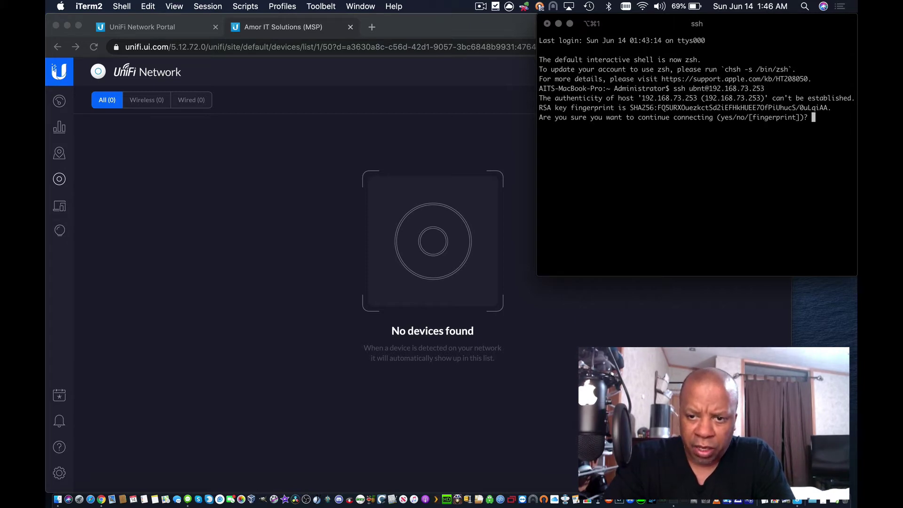
Step: Trust the switch's host key and log in with its password to reach the USW-8 shell
{"action": "type", "text": "yes"}
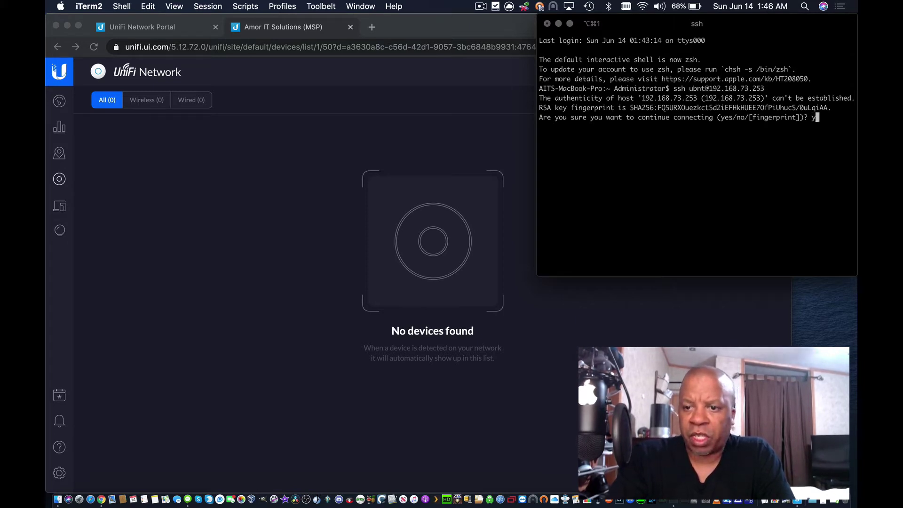
{"action": "key", "text": "Return"}
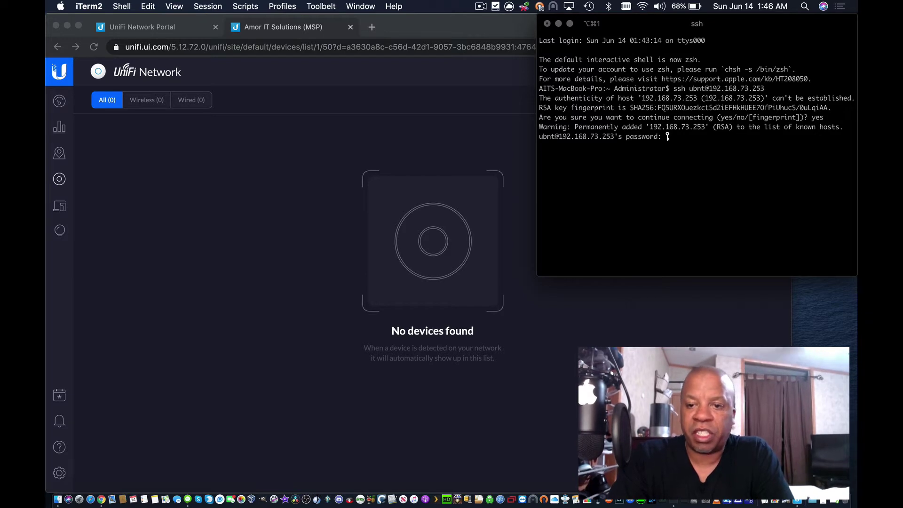
{"action": "key", "text": "Return"}
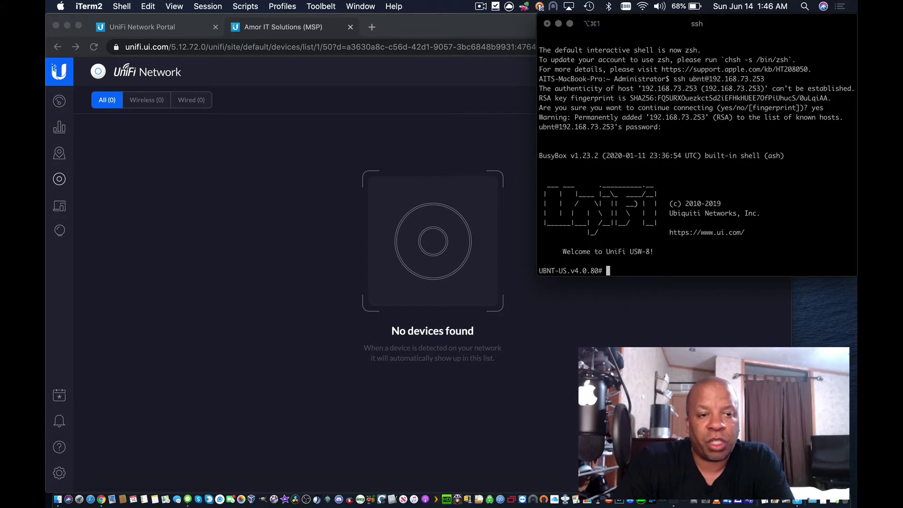
{"action": "left_click", "coordinate": [258, 166]}
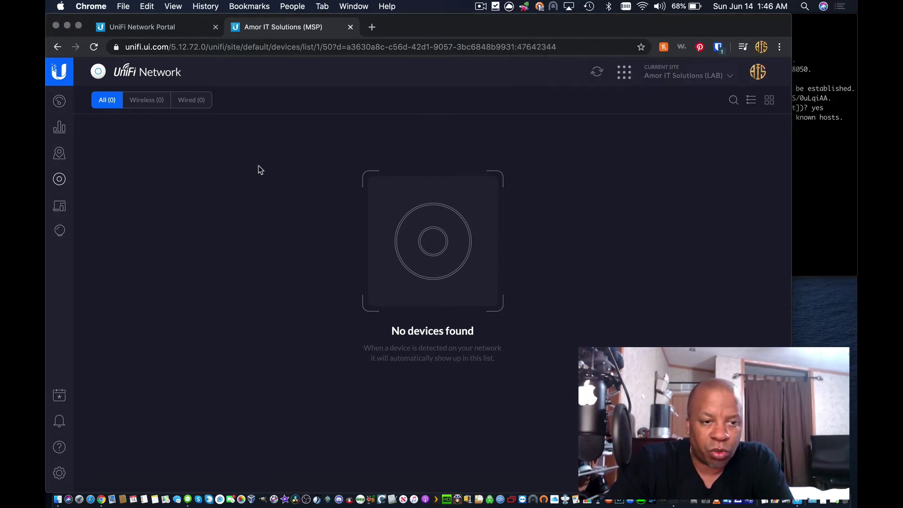
{"action": "left_click", "coordinate": [59, 105]}
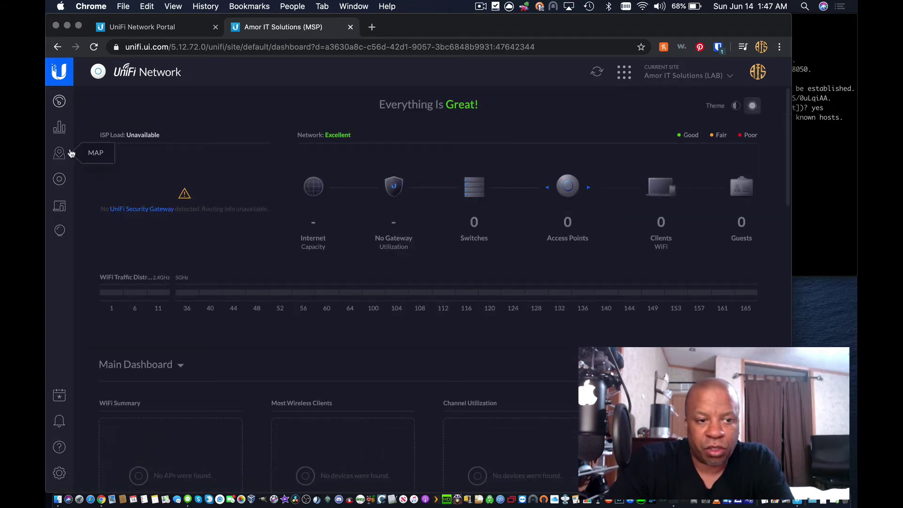
{"action": "left_click", "coordinate": [59, 179]}
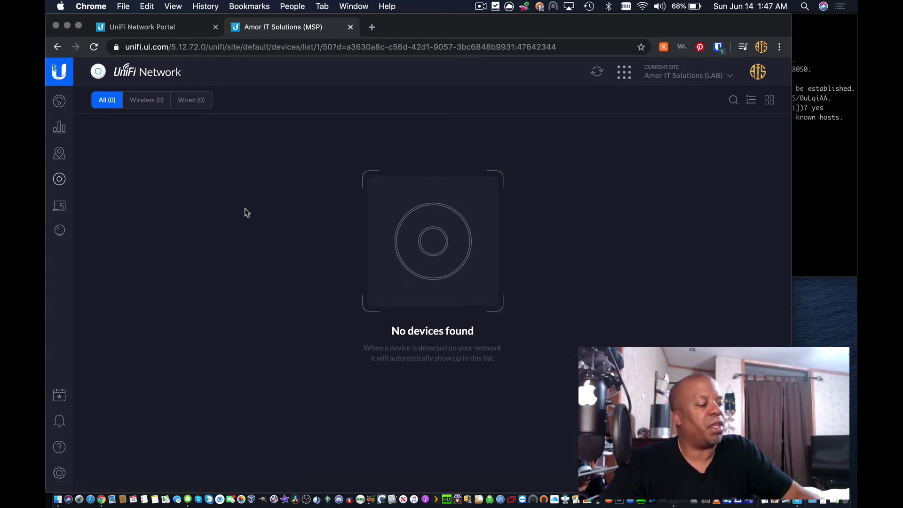
{"action": "left_click", "coordinate": [835, 186]}
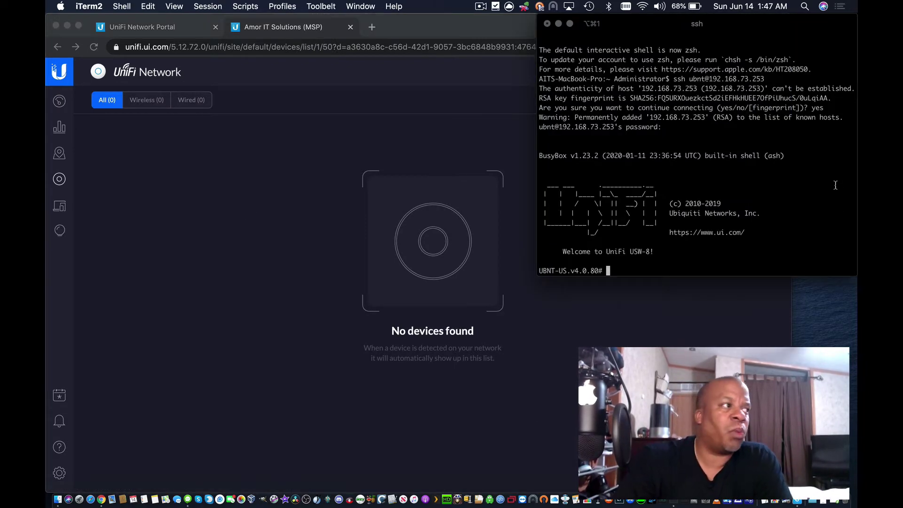
{"action": "type", "text": "set"}
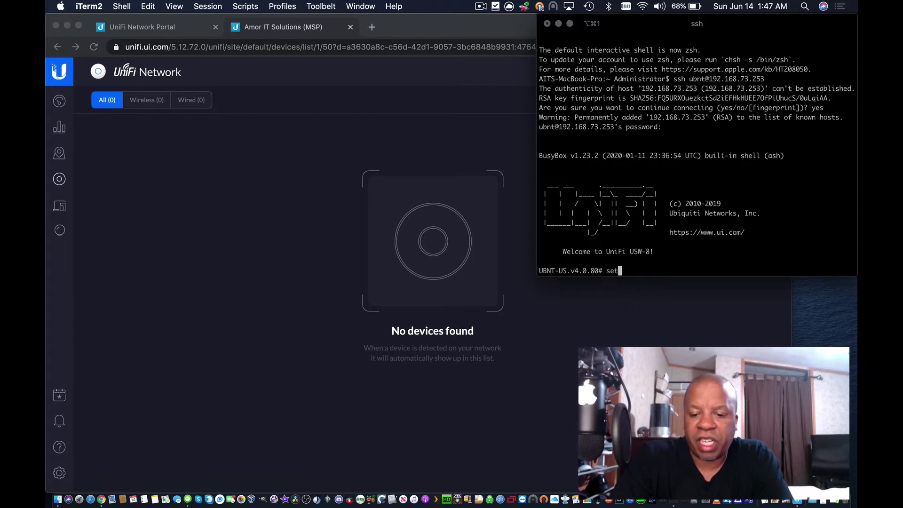
{"action": "type", "text": "-i"}
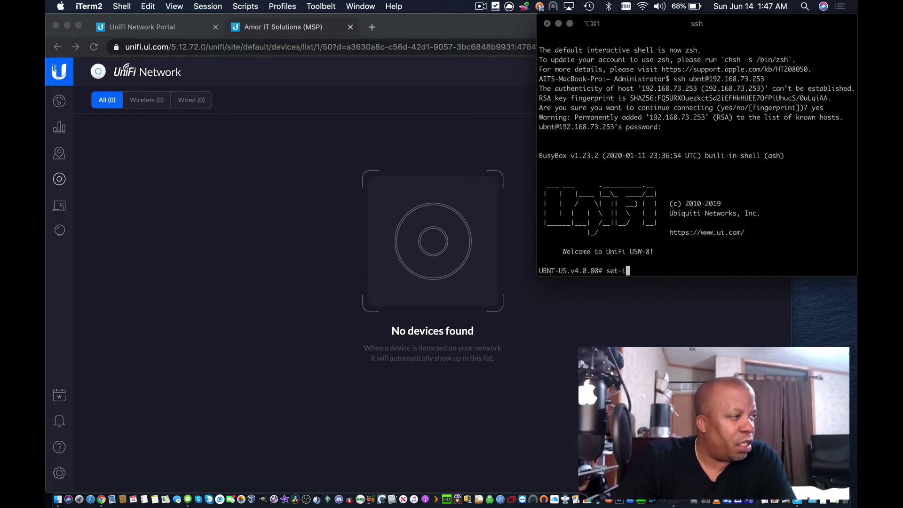
{"action": "type", "text": "nform h"}
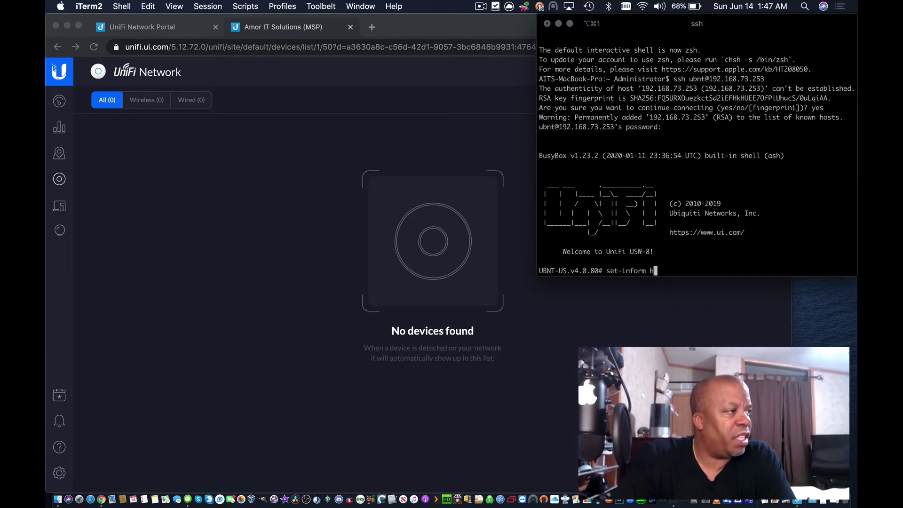
{"action": "type", "text": "ttp://"}
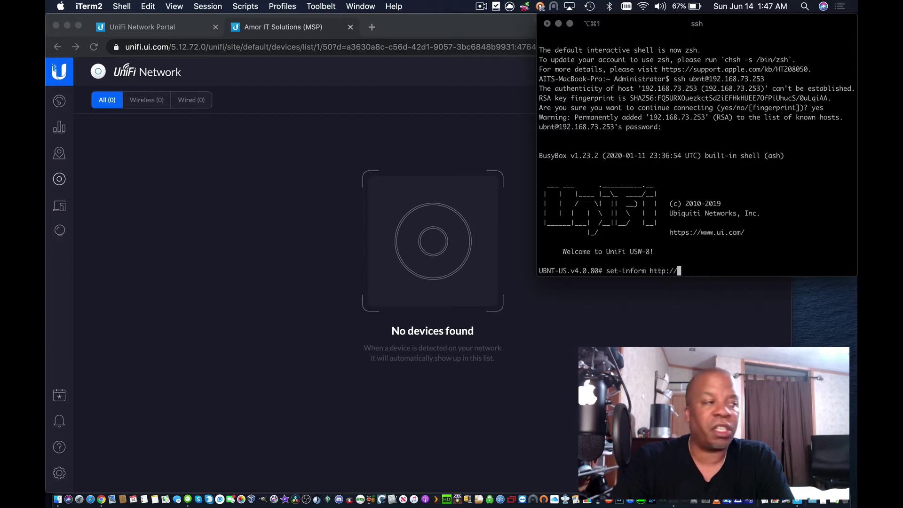
{"action": "type", "text": "vult"}
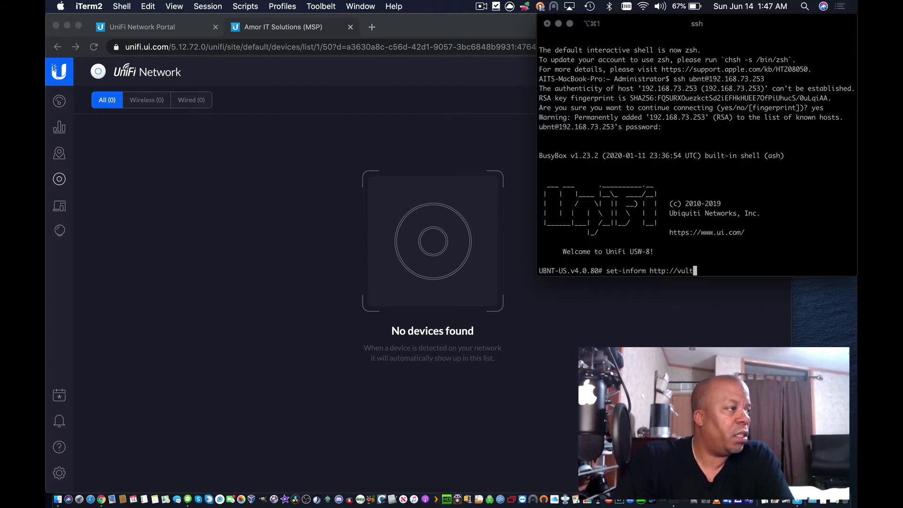
{"action": "type", "text": "ru"}
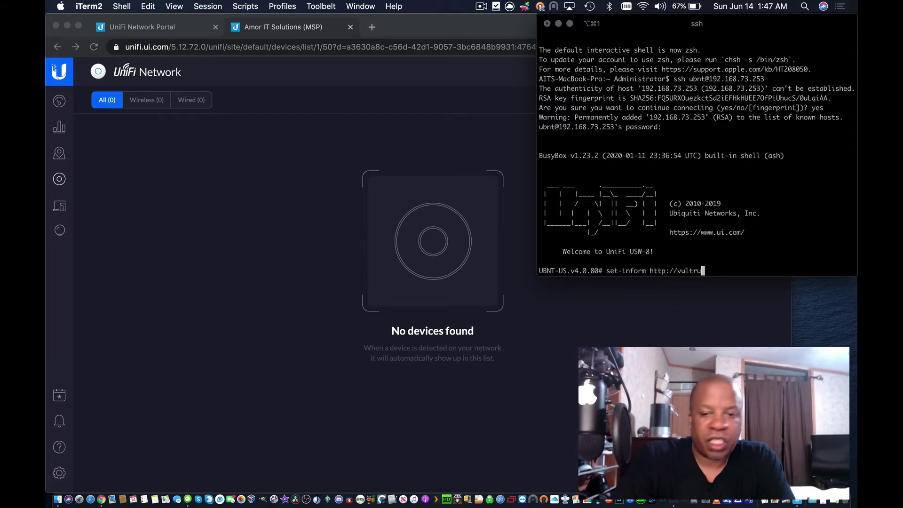
{"action": "type", "text": "n"}
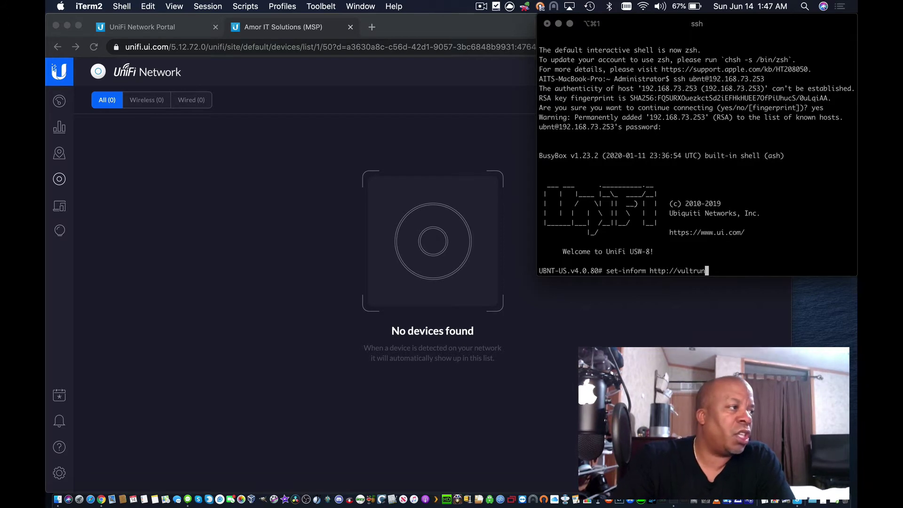
{"action": "type", "text": "ifi."}
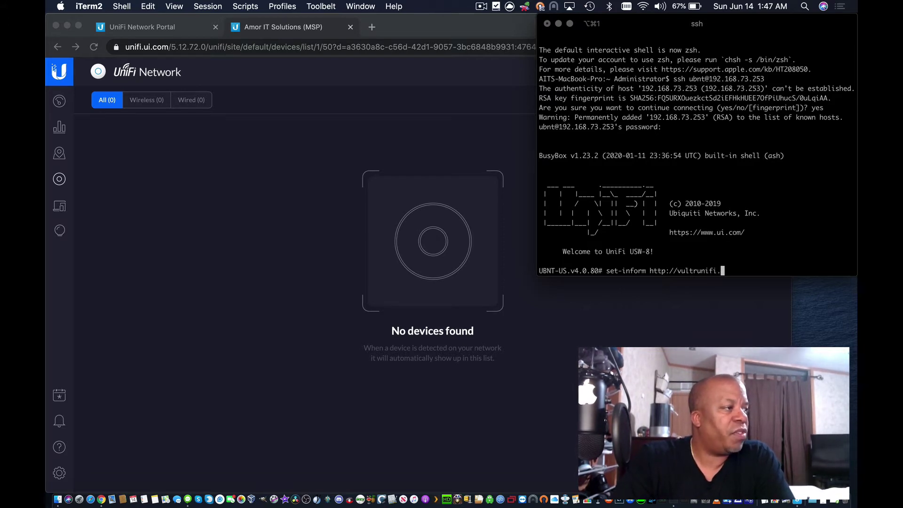
{"action": "type", "text": "amoritsolutions.com"}
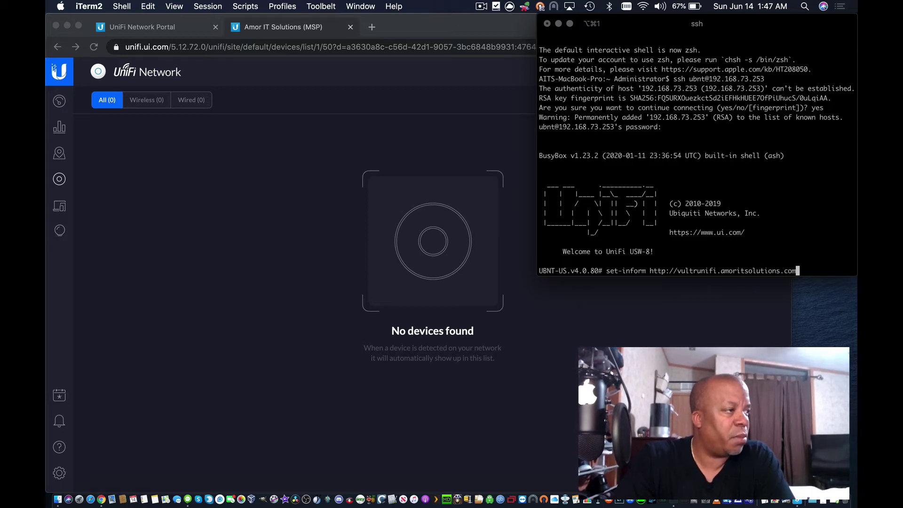
{"action": "type", "text": ":"}
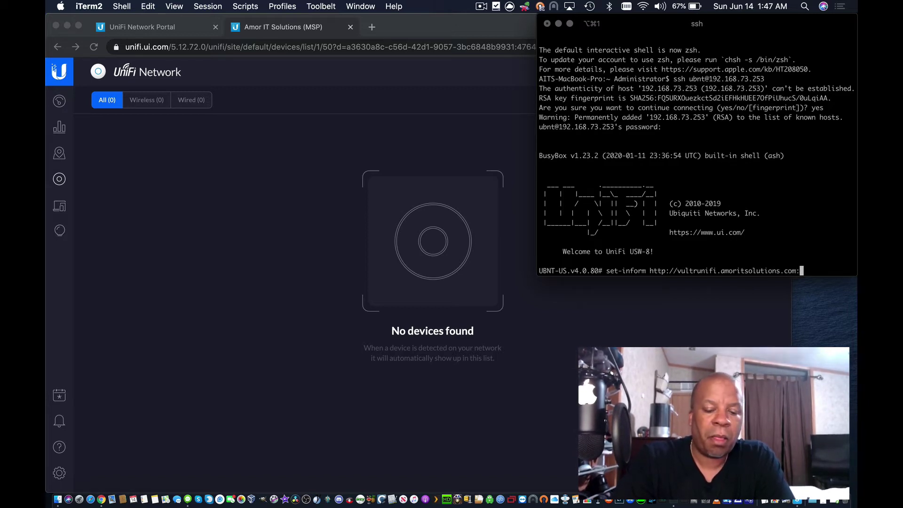
{"action": "type", "text": "8080"}
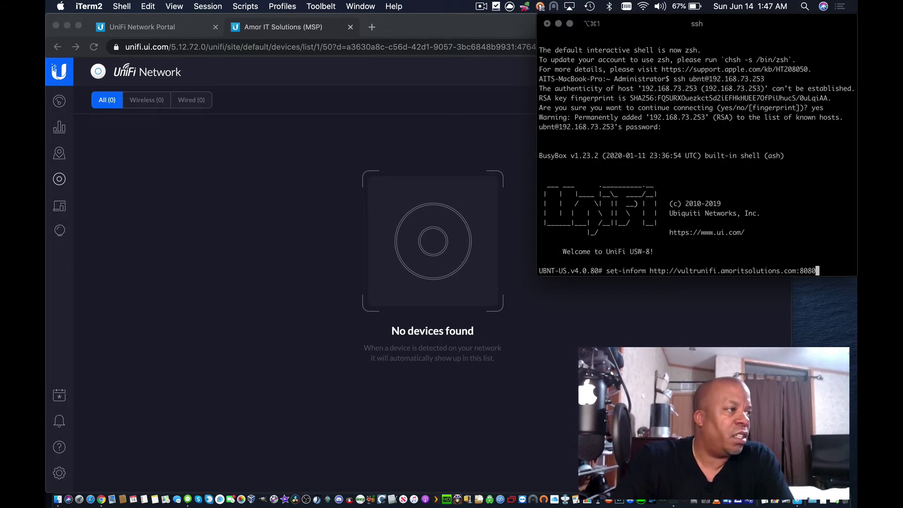
{"action": "type", "text": "/inform"}
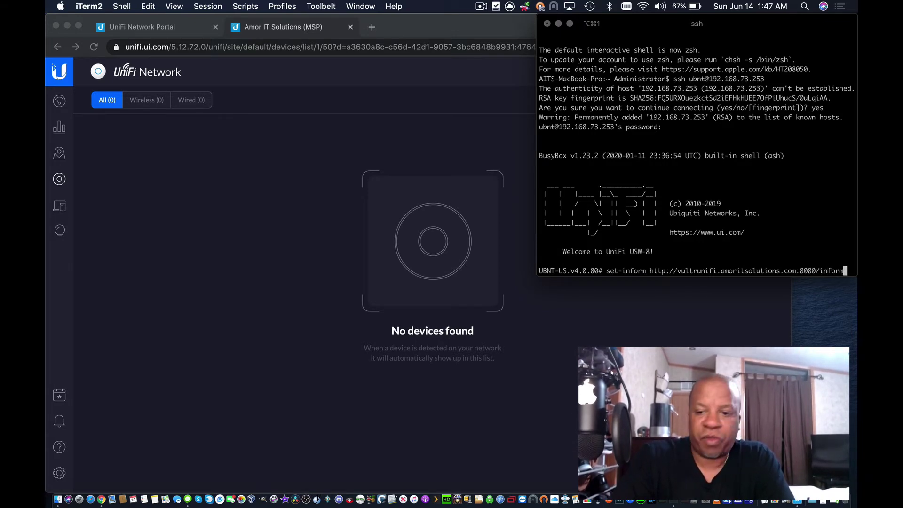
{"action": "key", "text": "Return"}
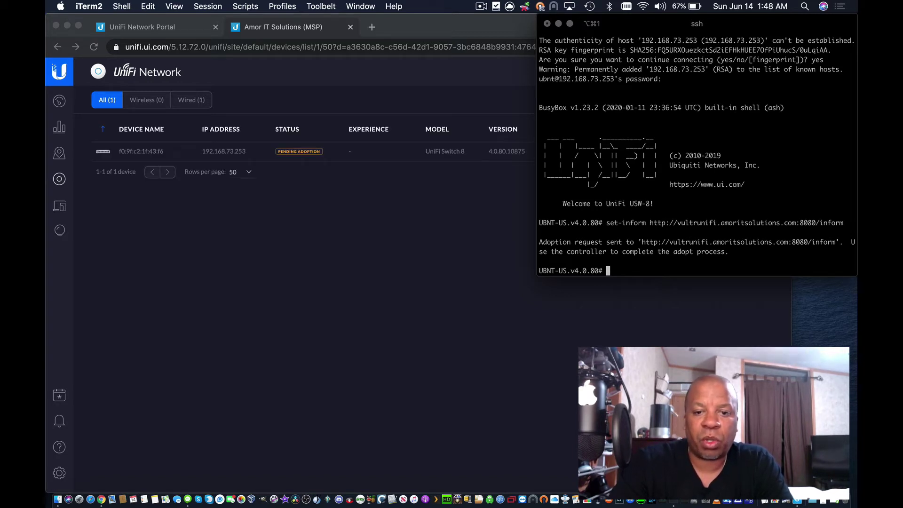
Step: Check UniFi Switch 8 at 192.168.73.253 is pending adoption, then close its ssh window and open a new terminal
{"action": "left_click", "coordinate": [377, 242]}
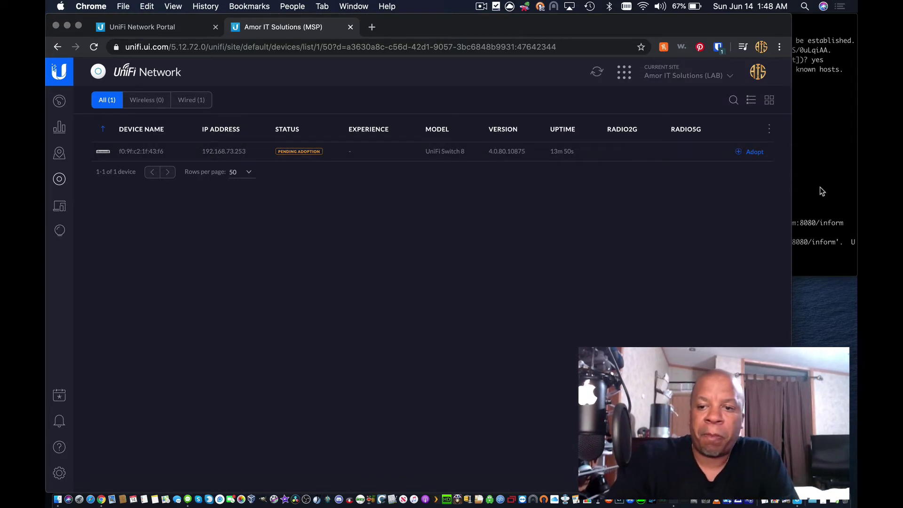
{"action": "left_click", "coordinate": [816, 261]}
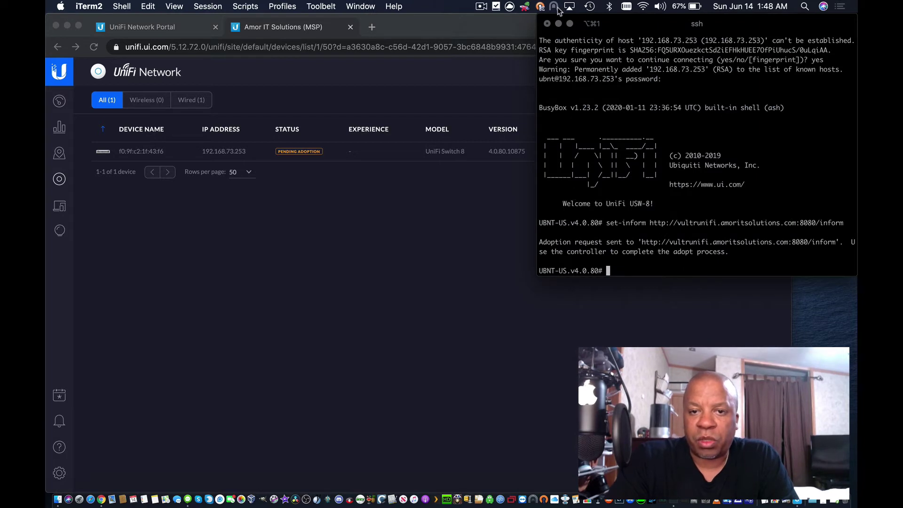
{"action": "left_click", "coordinate": [547, 23]}
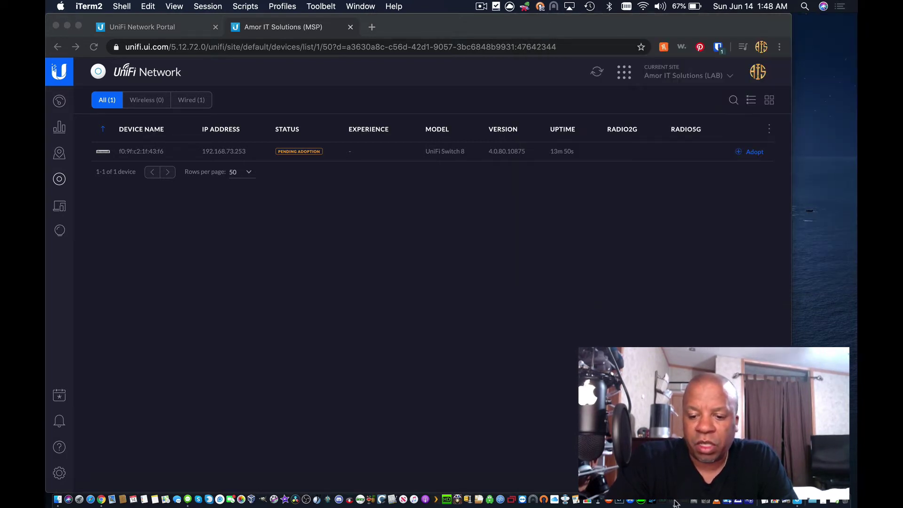
{"action": "key", "text": "super+n"}
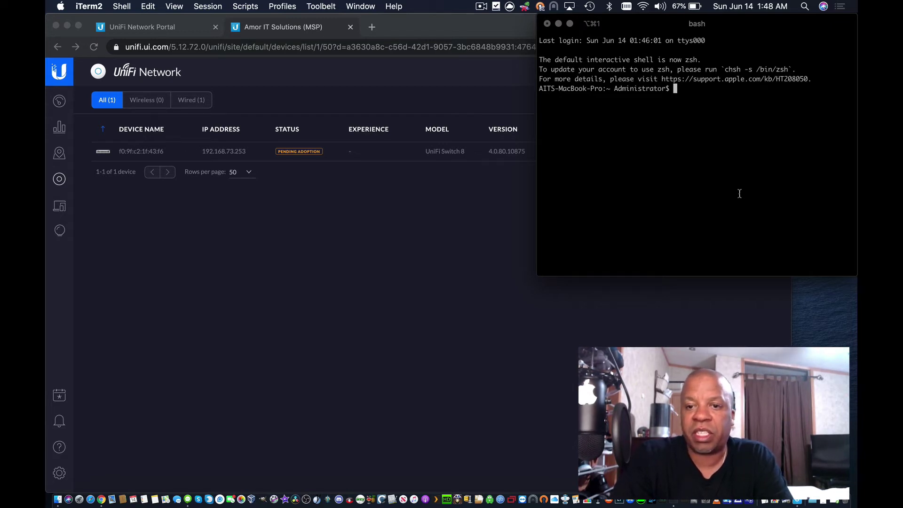
{"action": "type", "text": "ssh "}
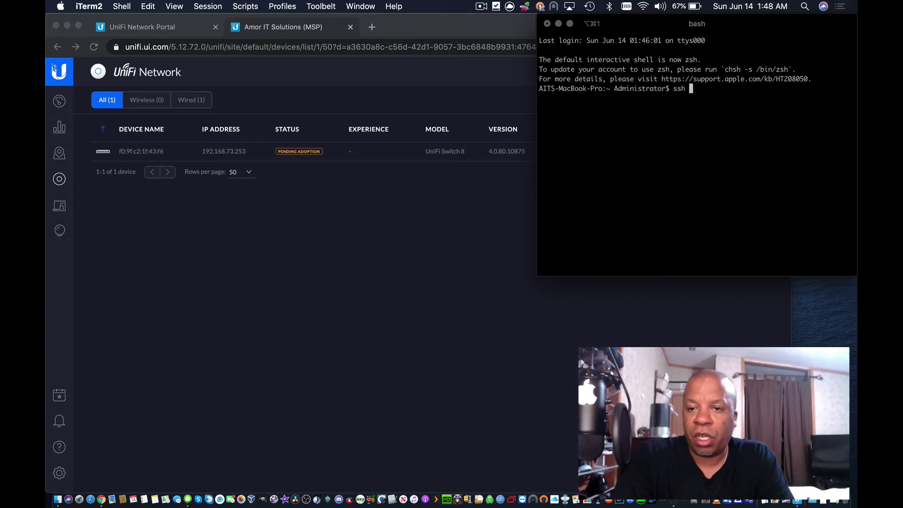
{"action": "type", "text": "ubnt@"}
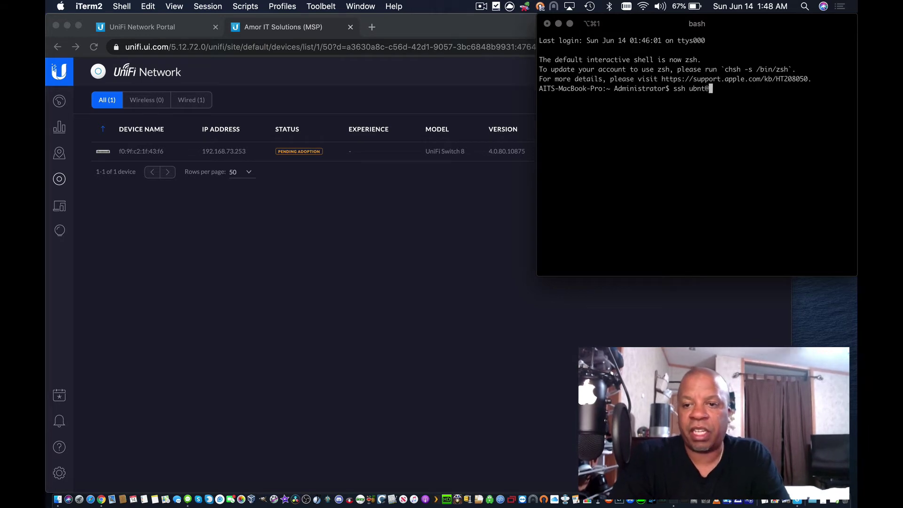
{"action": "type", "text": "192.168.7"}
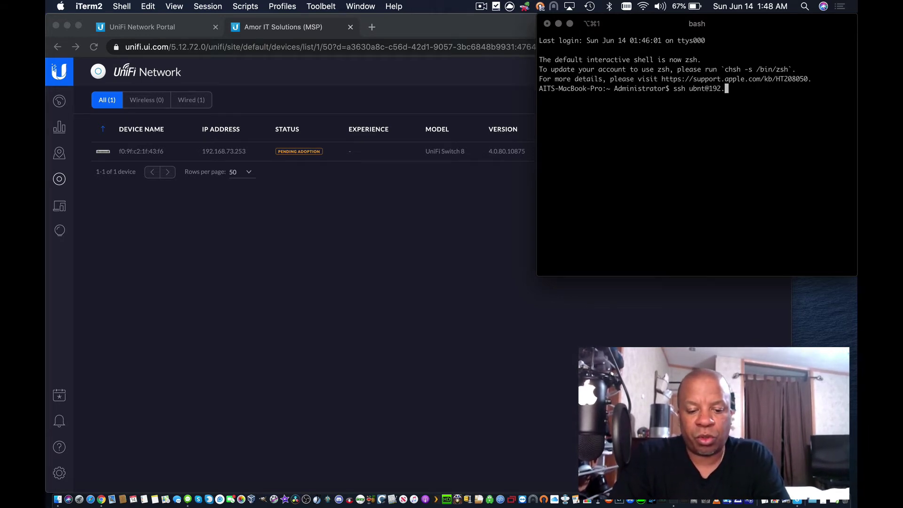
{"action": "type", "text": "3."}
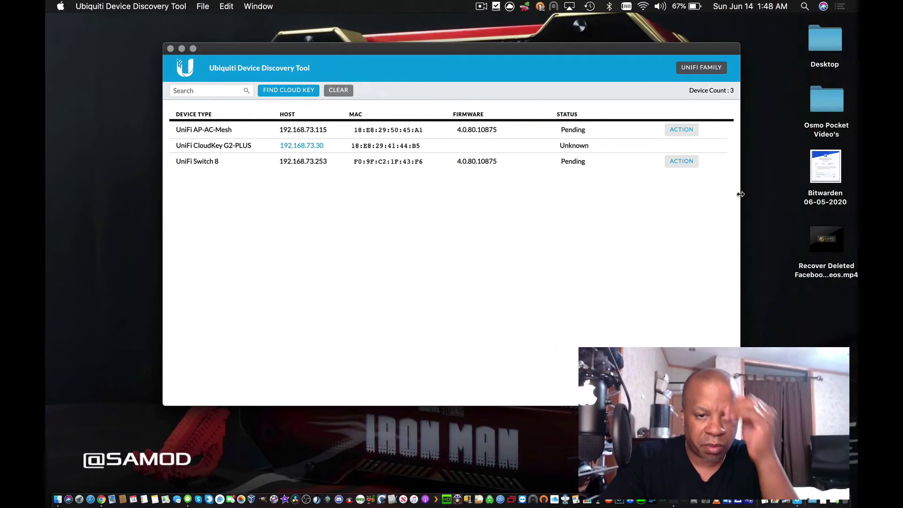
{"action": "type", "text": "1"}
{"action": "key", "text": "ctrl+Left"}
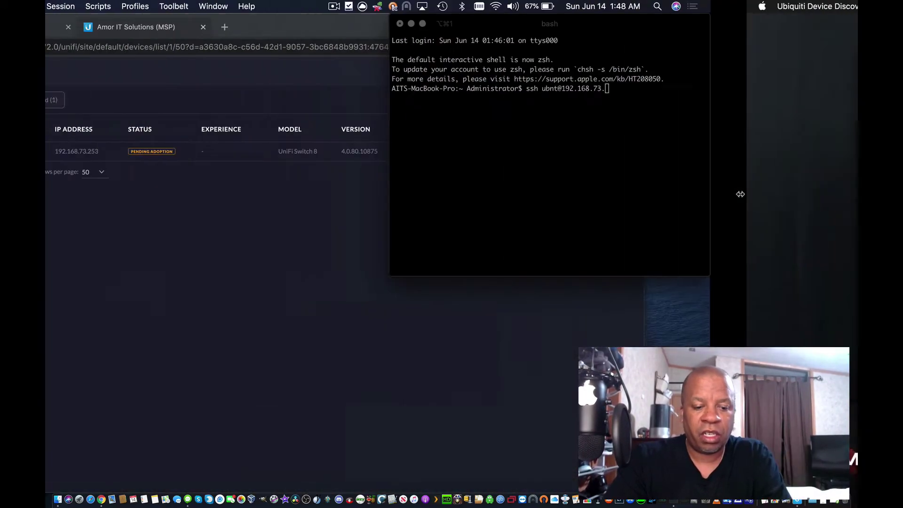
{"action": "type", "text": "15"}
{"action": "key", "text": "Return"}
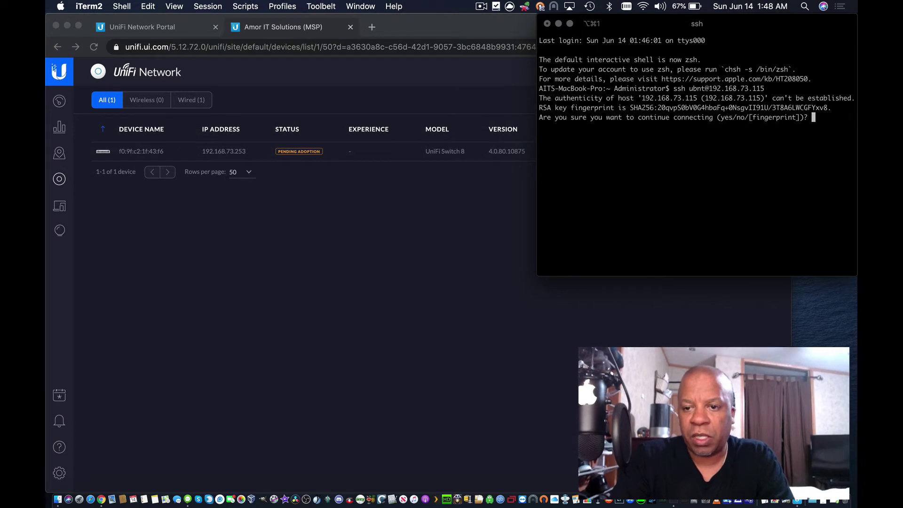
{"action": "type", "text": "yes"}
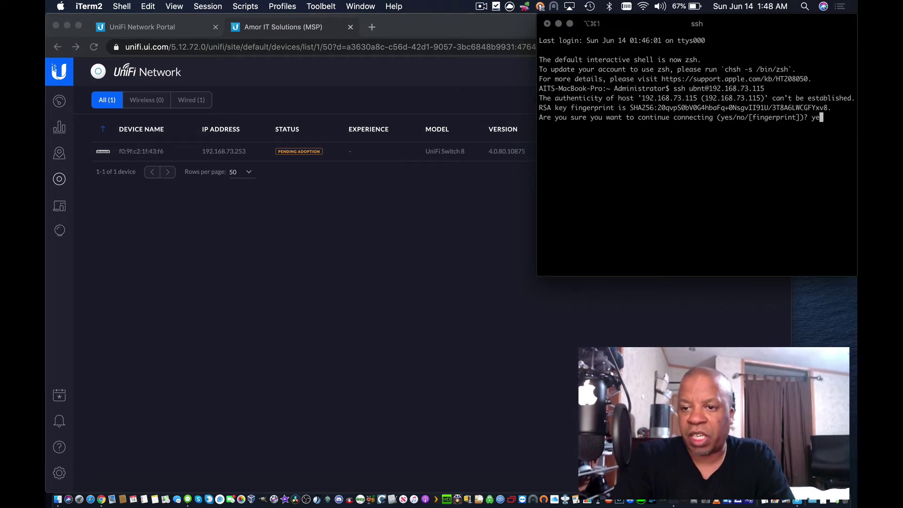
{"action": "key", "text": "Return"}
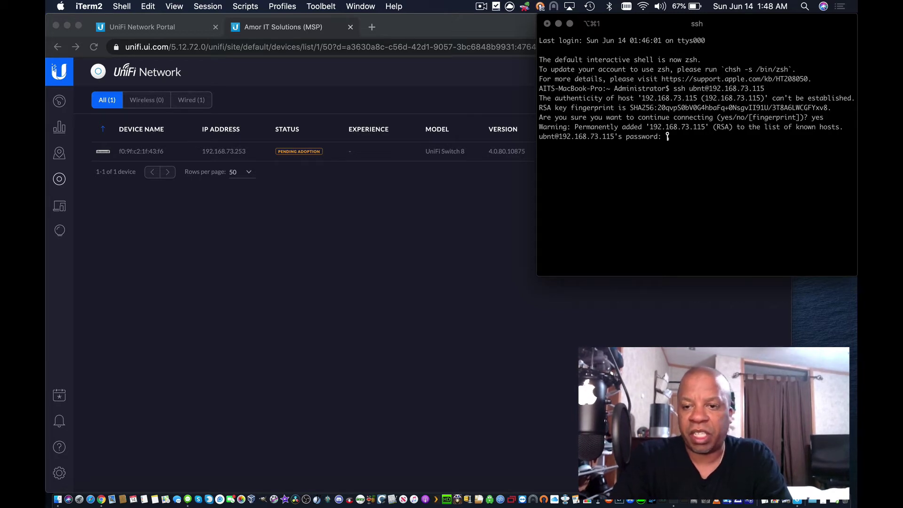
{"action": "key", "text": "Return"}
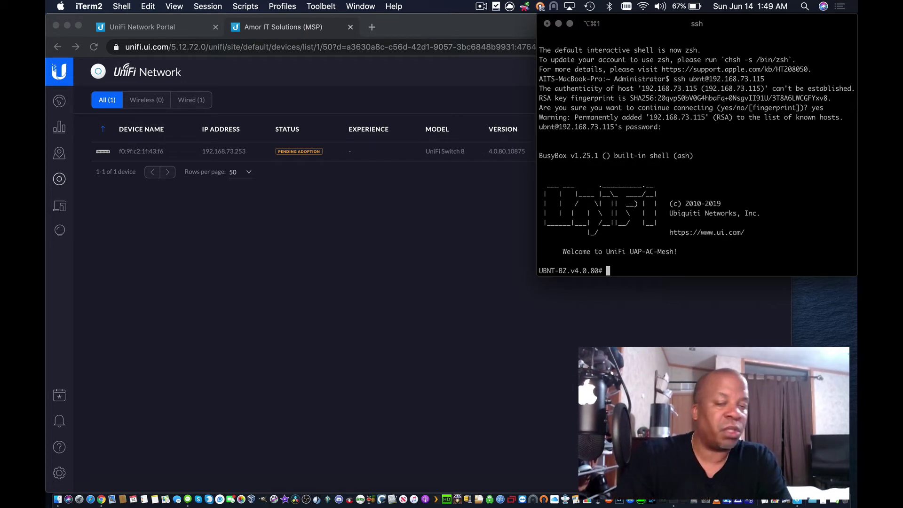
{"action": "type", "text": "set"}
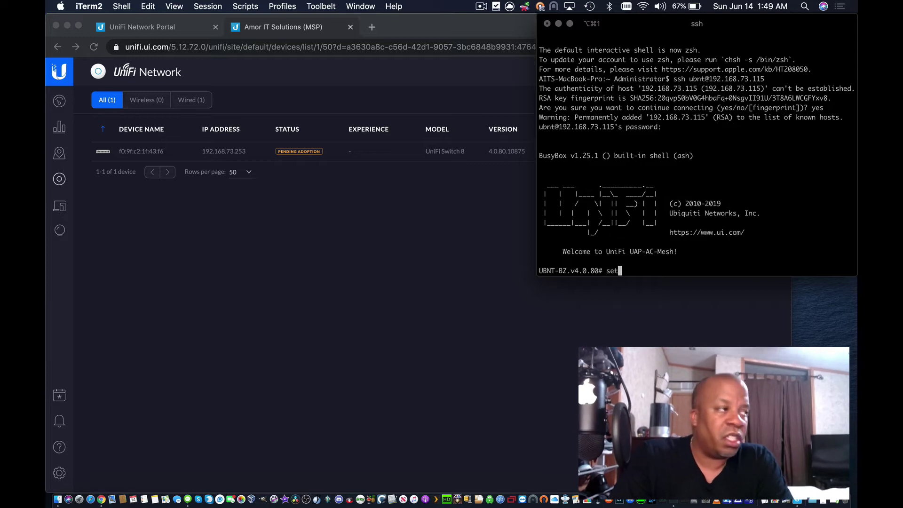
{"action": "type", "text": "-inform"}
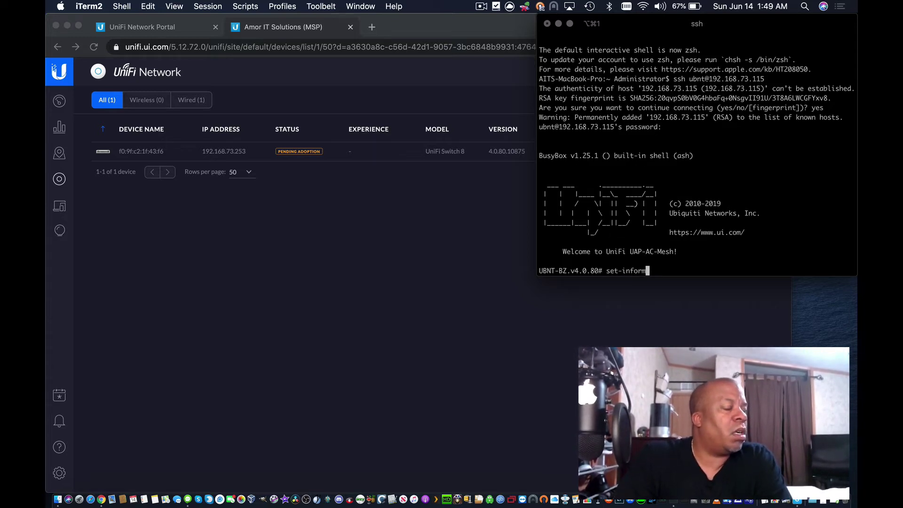
{"action": "type", "text": " http:"}
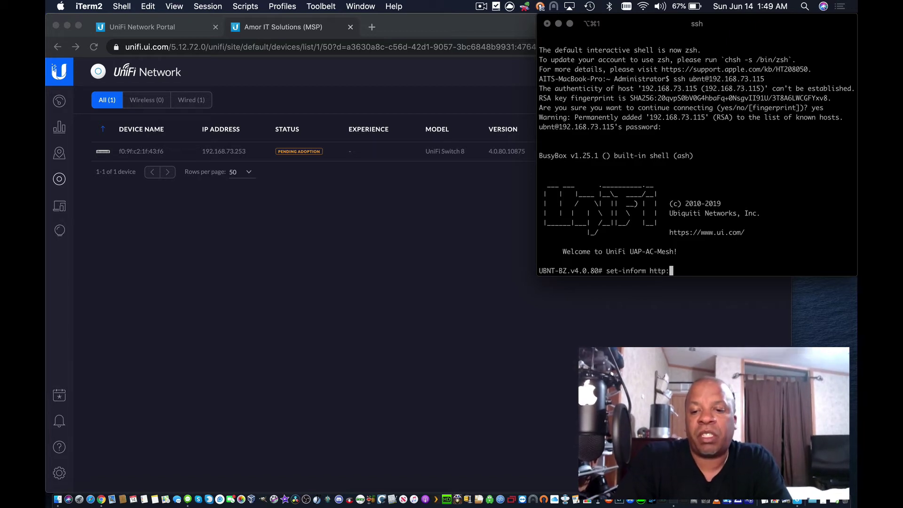
{"action": "type", "text": "//"}
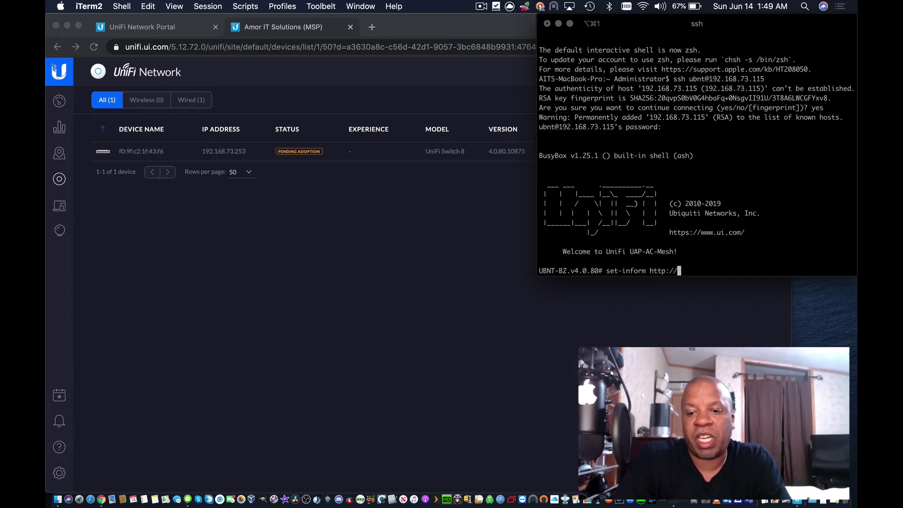
{"action": "type", "text": "vu"}
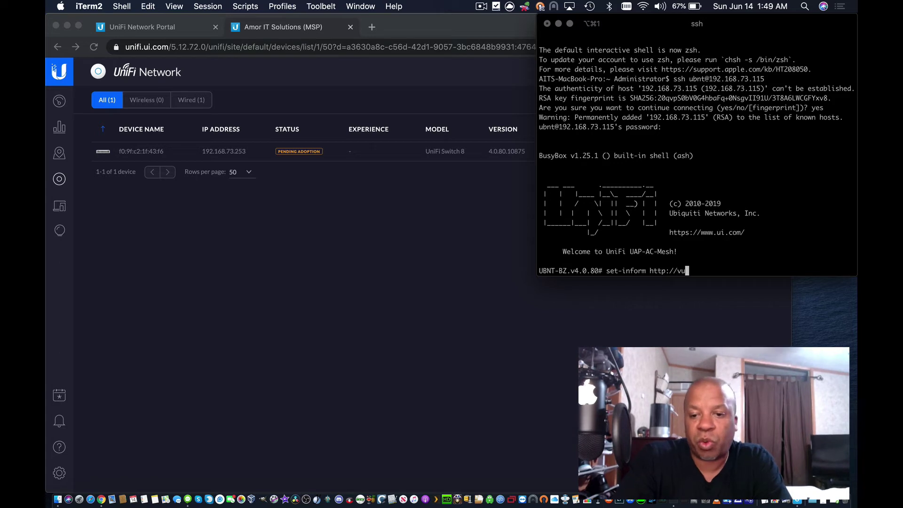
{"action": "type", "text": "ltr"}
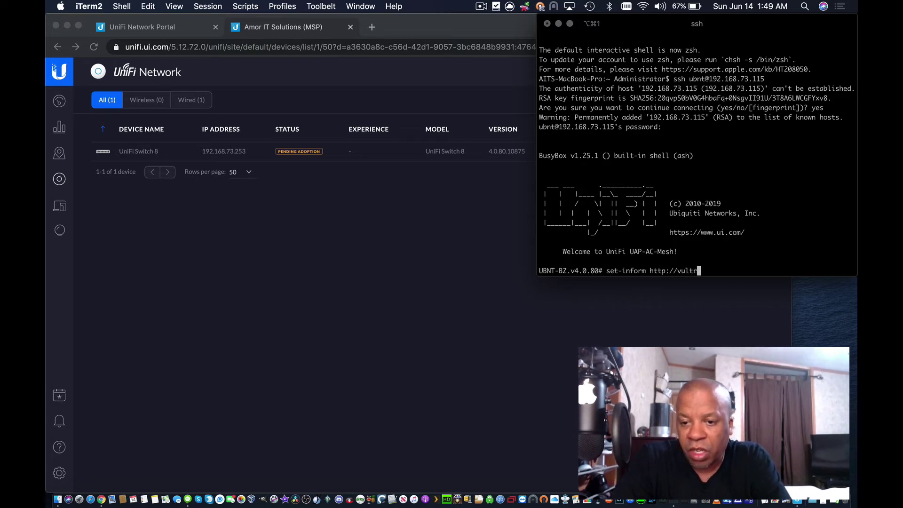
{"action": "type", "text": "unifi"}
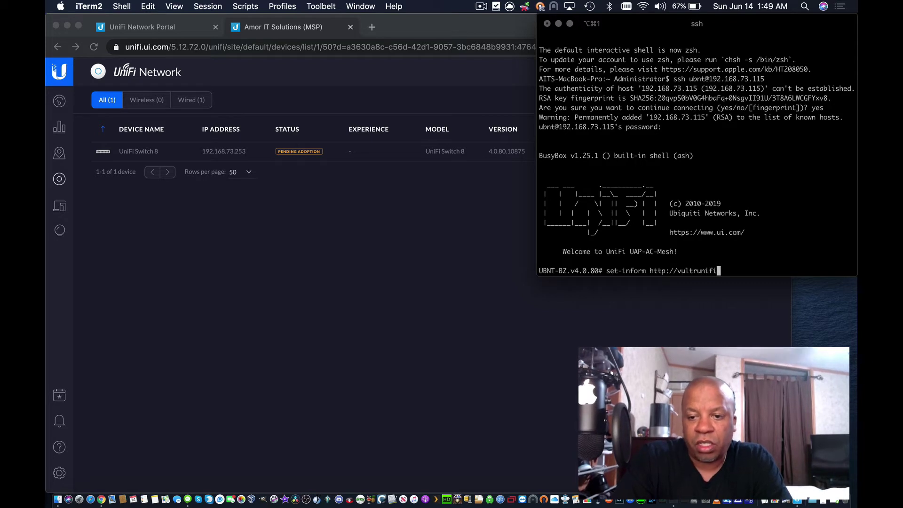
{"action": "type", "text": ".am"}
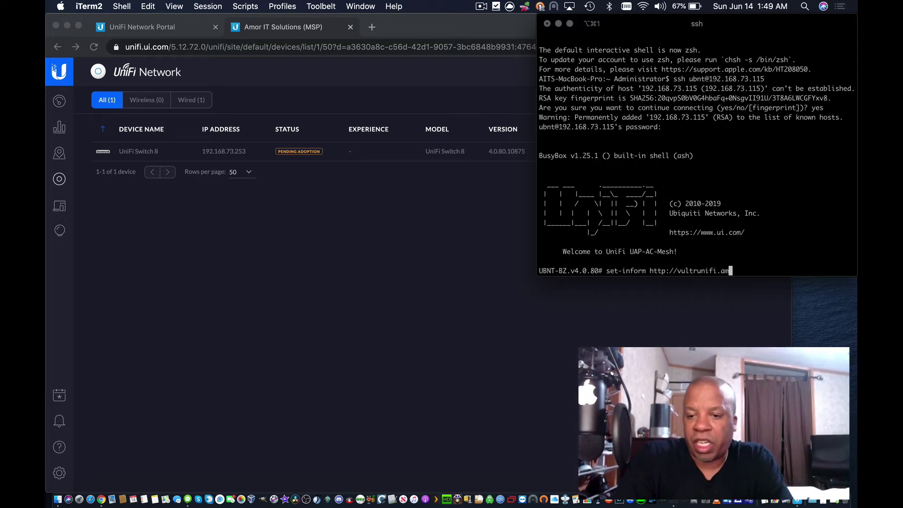
{"action": "type", "text": "oritsolution"}
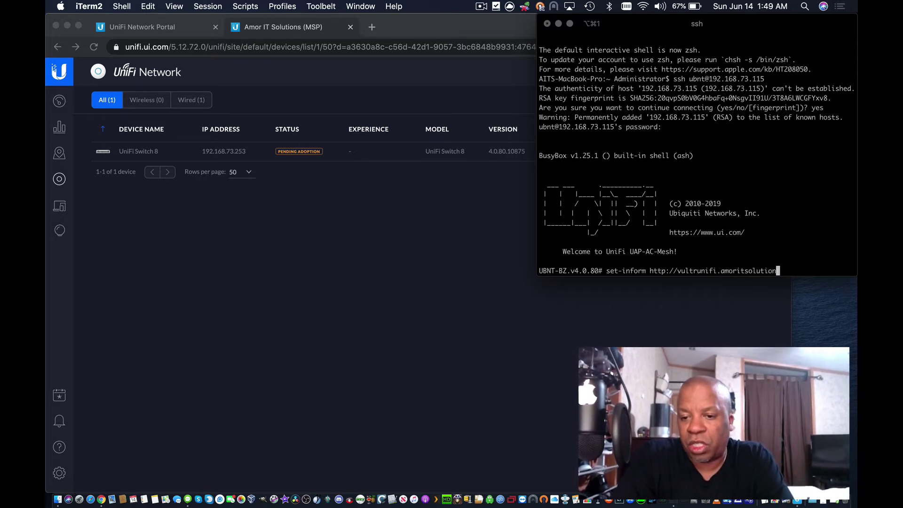
{"action": "type", "text": "s.com:"}
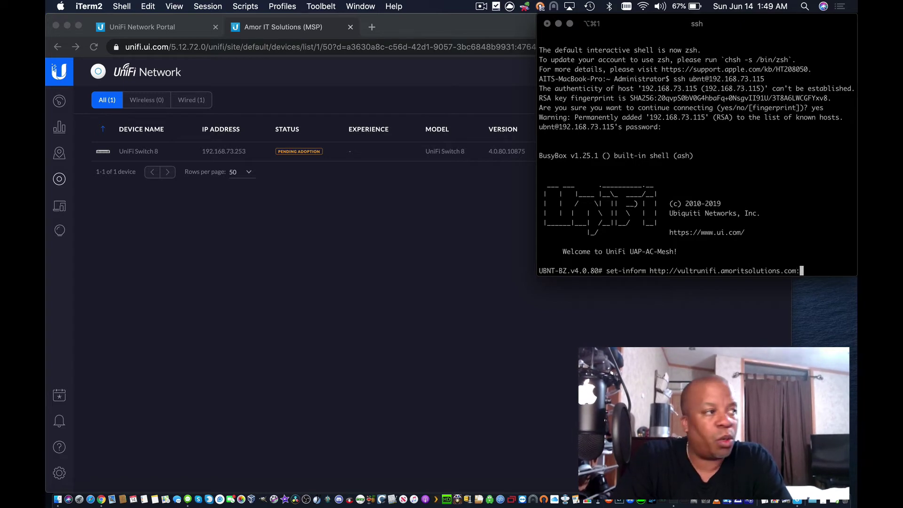
{"action": "type", "text": "80"}
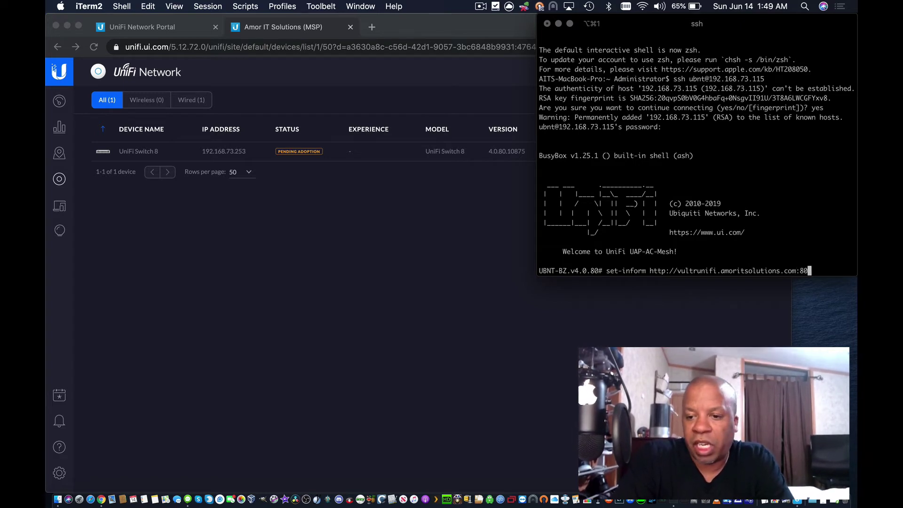
{"action": "type", "text": "80/inform"}
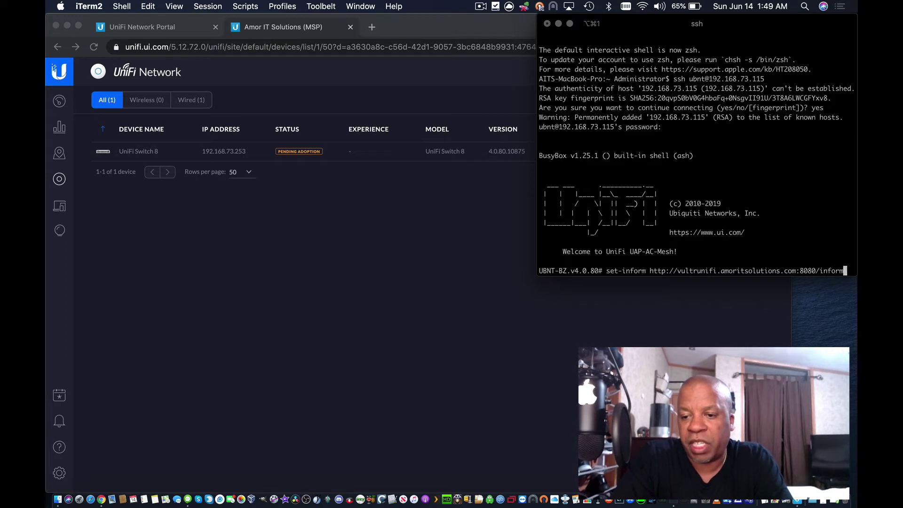
Step: Run the set-inform command so the AP-AC-Mesh sends its adoption request to the controller
{"action": "key", "text": "Return"}
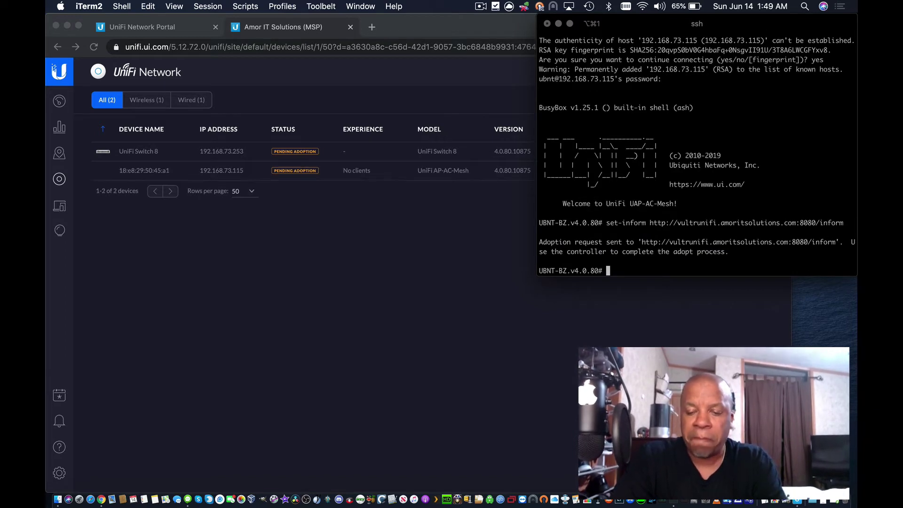
Step: Bring up the UniFi Network device list showing Switch 8 and AP-AC-Mesh pending adoption
{"action": "left_click", "coordinate": [498, 215]}
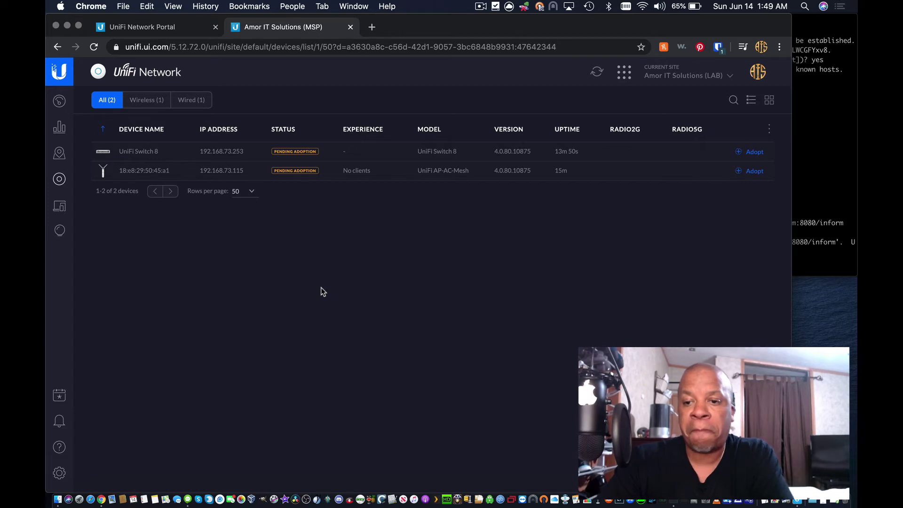
Step: Adopt UniFi Switch 8 and wait until it shows Connected with 100% experience
{"action": "left_click", "coordinate": [751, 152]}
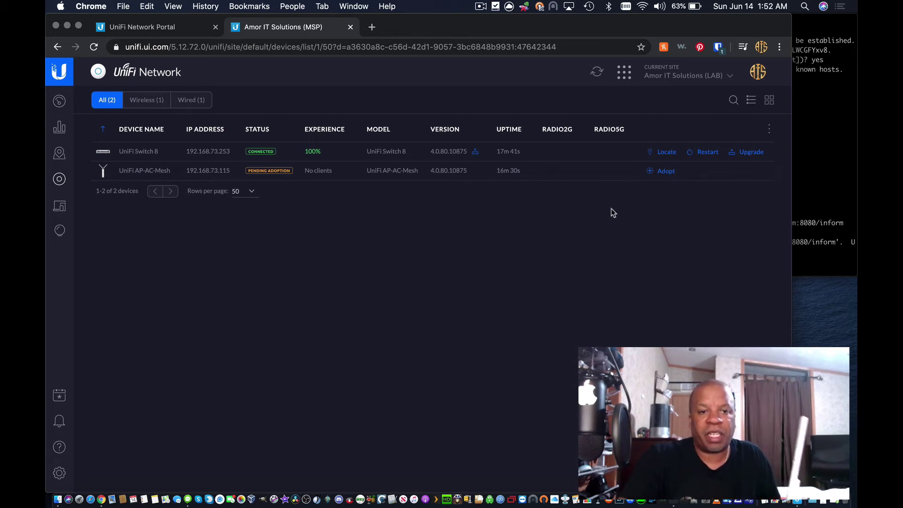
Step: Adopt the UniFi AP-AC-Mesh, dismissing the Adobe popup, until it shows Connected
{"action": "left_click", "coordinate": [667, 172]}
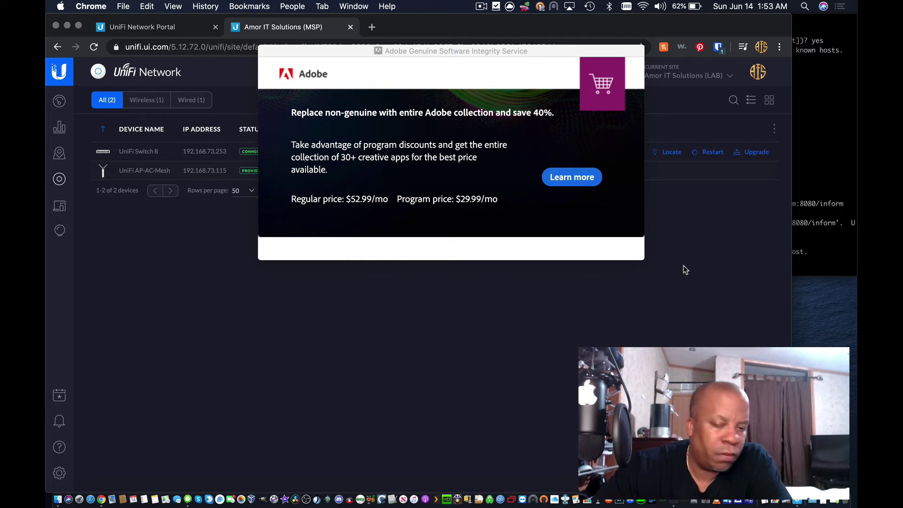
{"action": "left_click", "coordinate": [262, 51]}
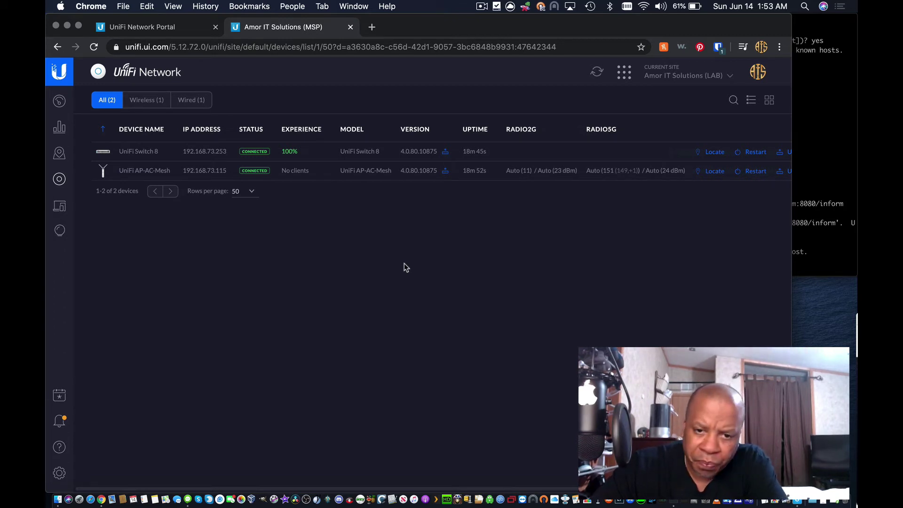
Step: Upgrade both UniFi Switch 8 and the AP-AC-Mesh to firmware 4.3.13.11253
{"action": "scroll", "coordinate": [667, 240], "scroll_direction": "right", "scroll_amount": 2}
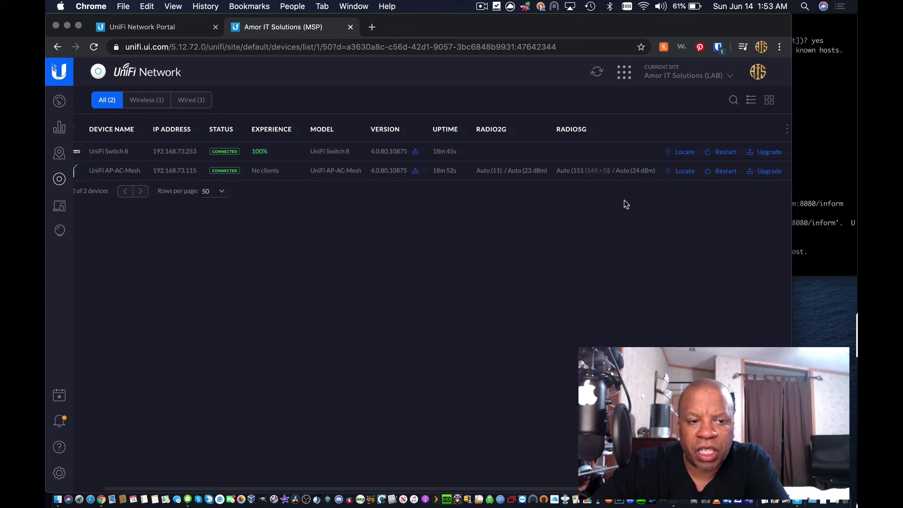
{"action": "scroll", "coordinate": [339, 181], "scroll_direction": "left", "scroll_amount": 2}
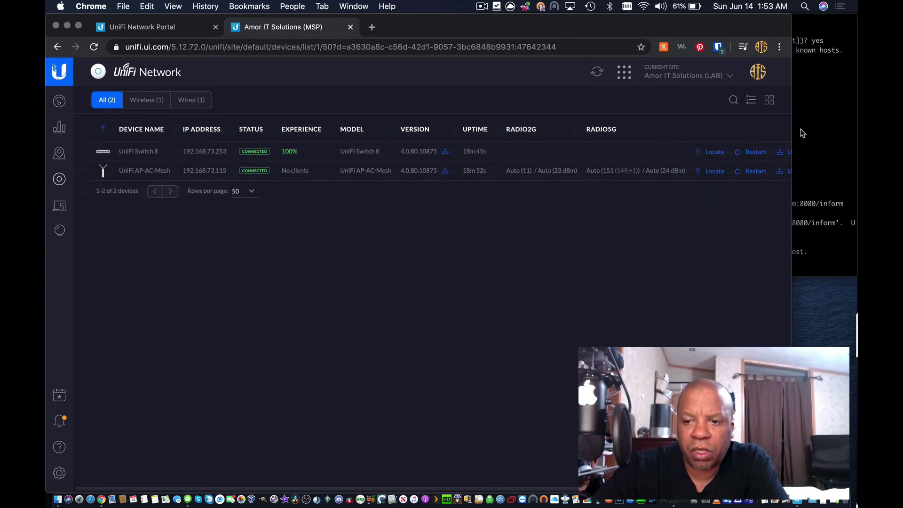
{"action": "left_click_drag", "start_coordinate": [792, 122], "coordinate": [842, 122]}
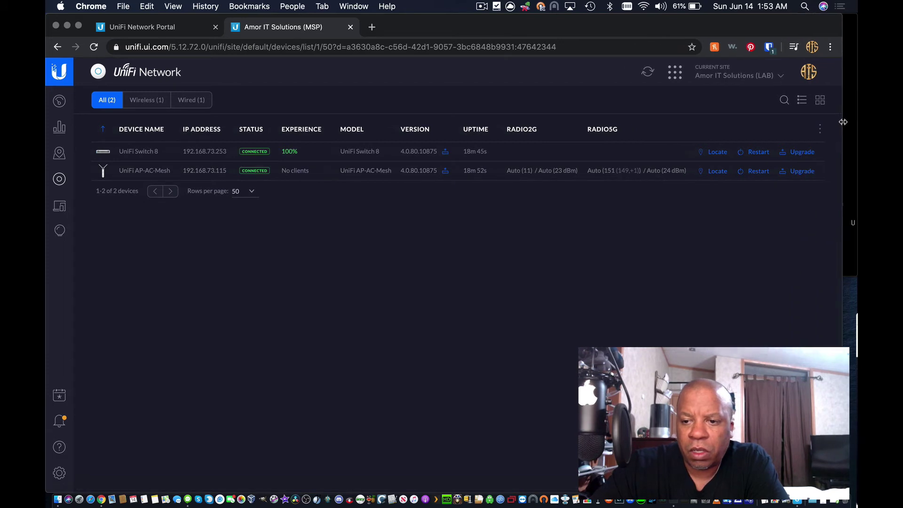
{"action": "left_click", "coordinate": [803, 152]}
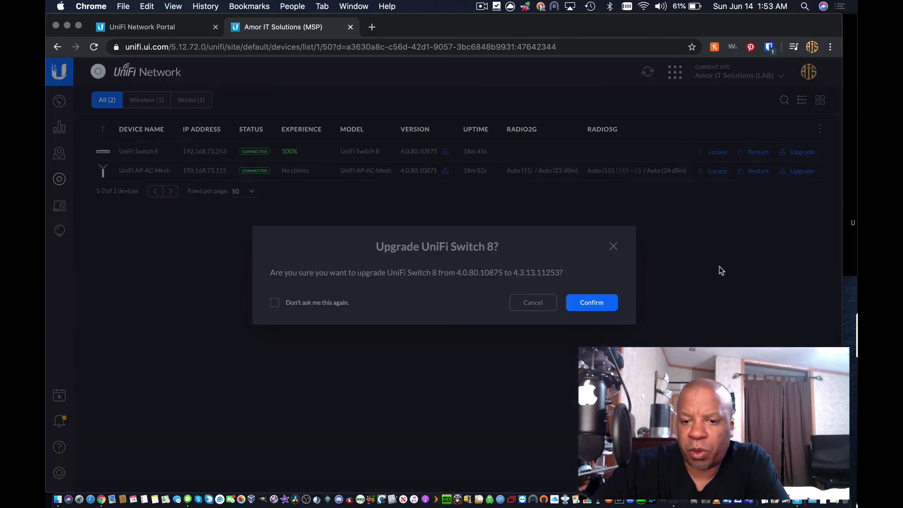
{"action": "left_click", "coordinate": [588, 304]}
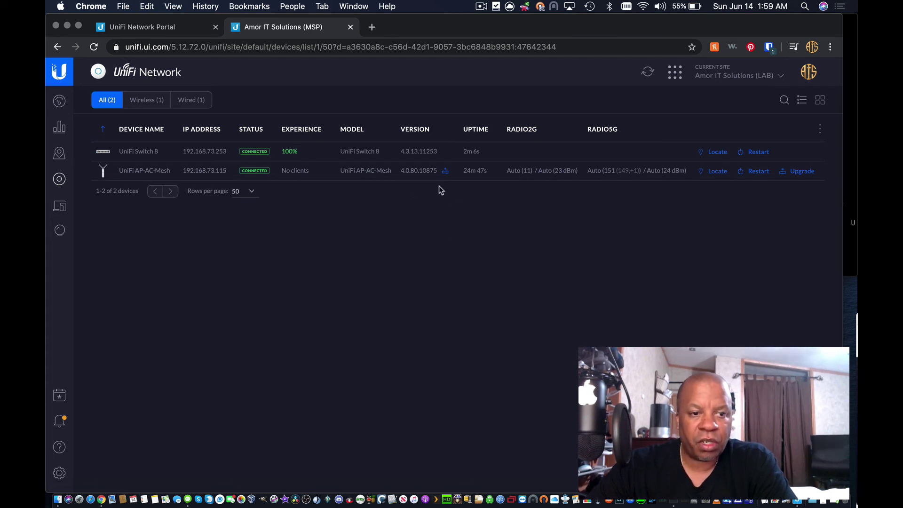
{"action": "left_click", "coordinate": [801, 173]}
{"action": "left_click", "coordinate": [591, 303]}
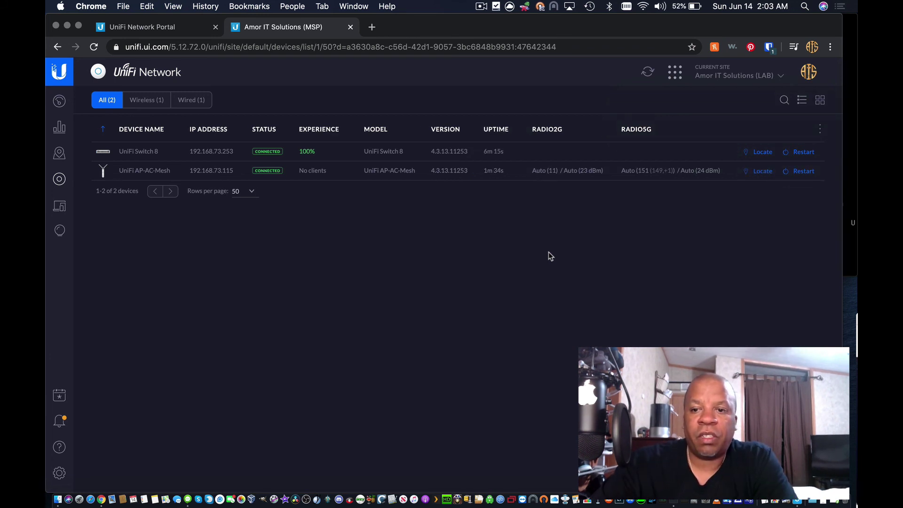
{"action": "left_click", "coordinate": [820, 131]}
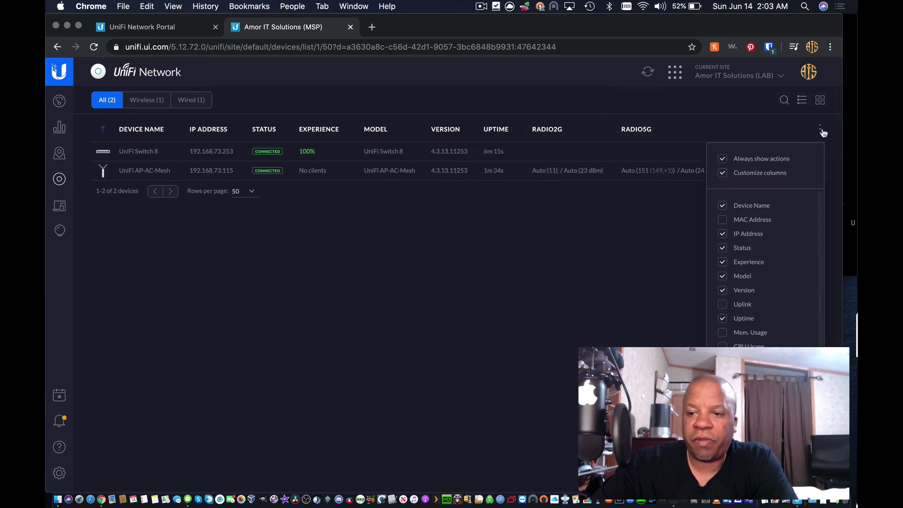
{"action": "left_click", "coordinate": [525, 245]}
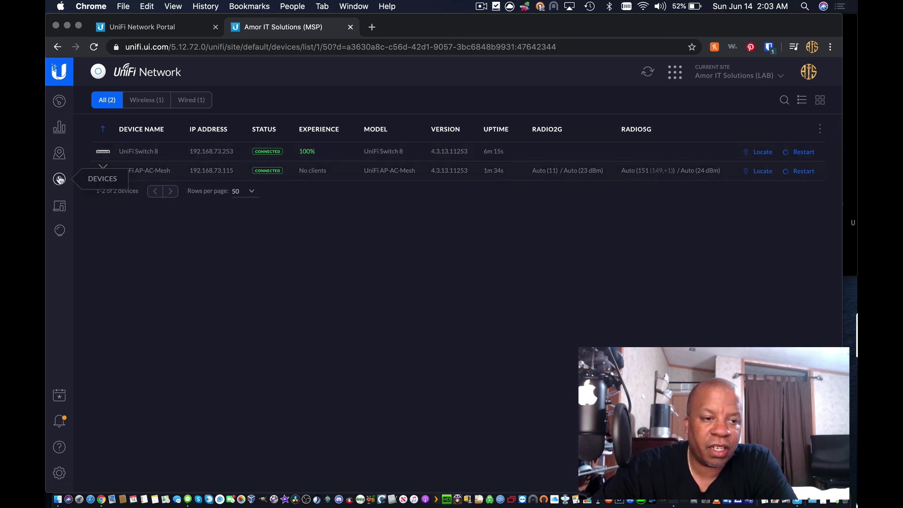
{"action": "left_click", "coordinate": [58, 207]}
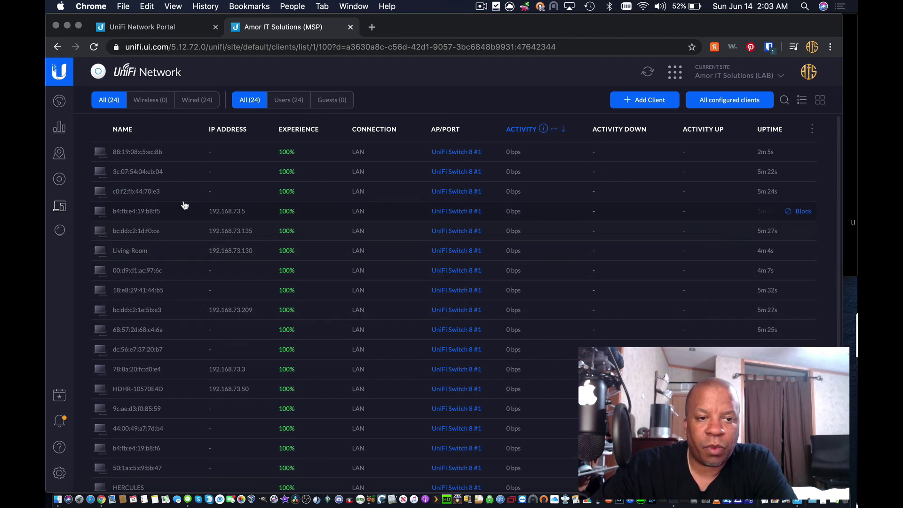
{"action": "scroll", "coordinate": [625, 262], "scroll_direction": "down", "scroll_amount": 3}
{"action": "scroll", "coordinate": [624, 262], "scroll_direction": "up", "scroll_amount": 3}
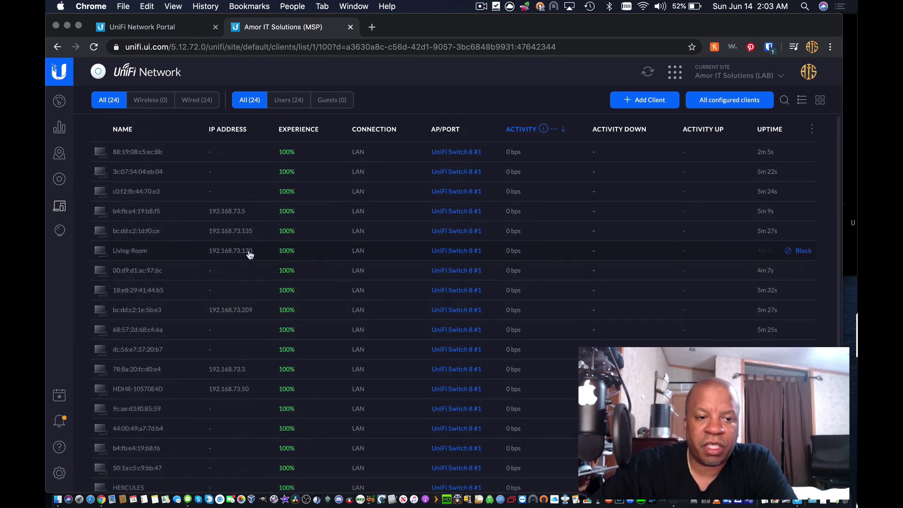
{"action": "scroll", "coordinate": [224, 358], "scroll_direction": "down", "scroll_amount": 3}
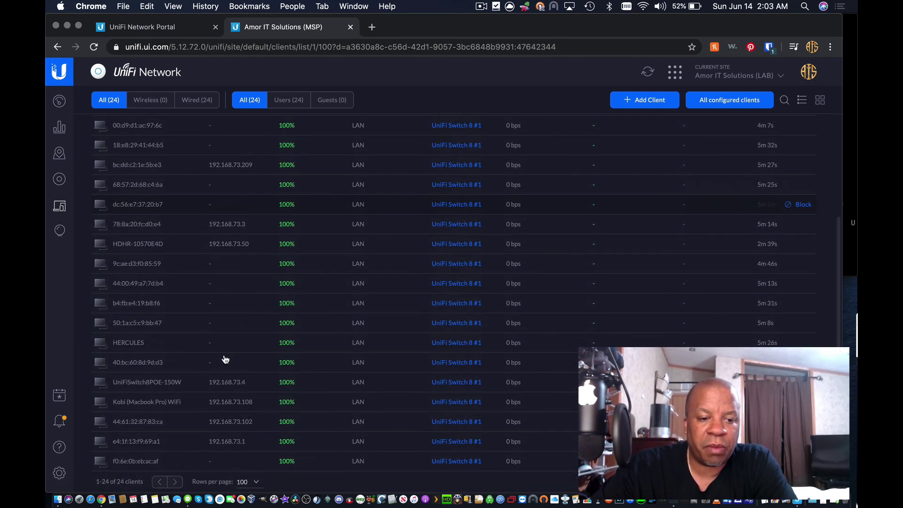
{"action": "scroll", "coordinate": [225, 359], "scroll_direction": "up", "scroll_amount": 3}
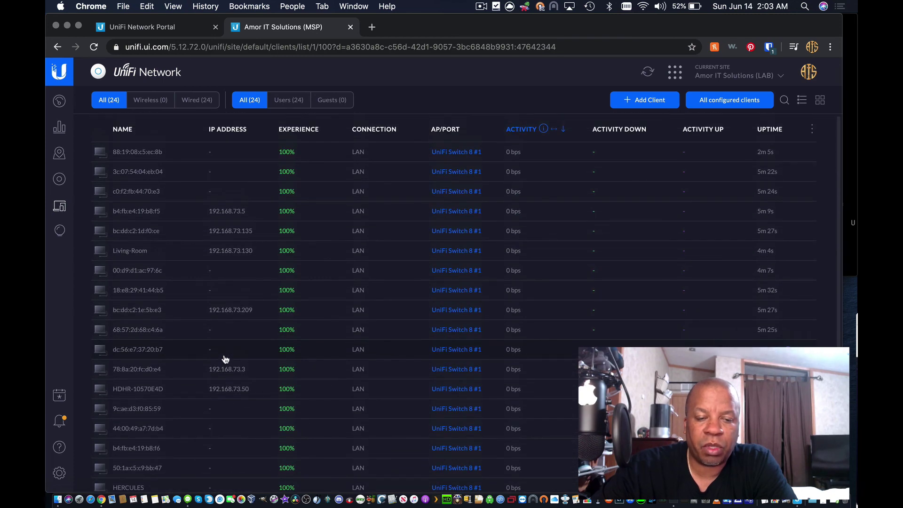
{"action": "left_click", "coordinate": [59, 180]}
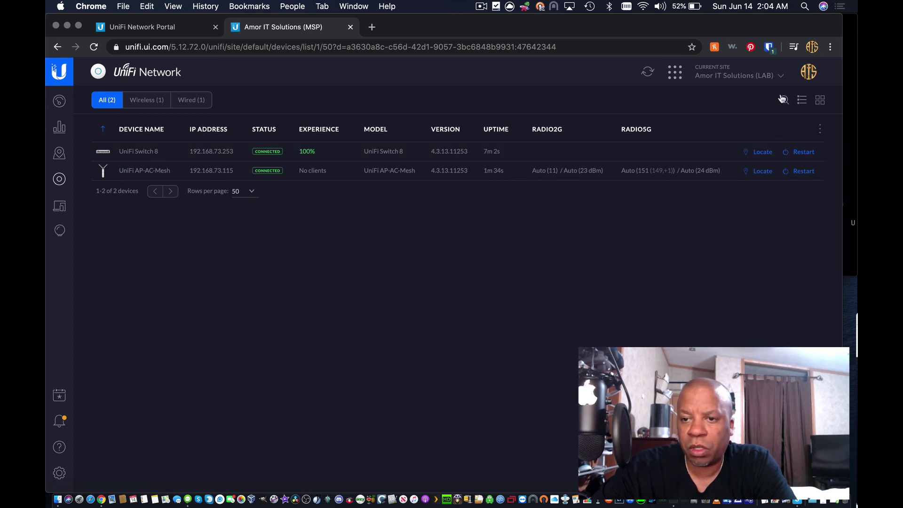
{"action": "left_click", "coordinate": [783, 79]}
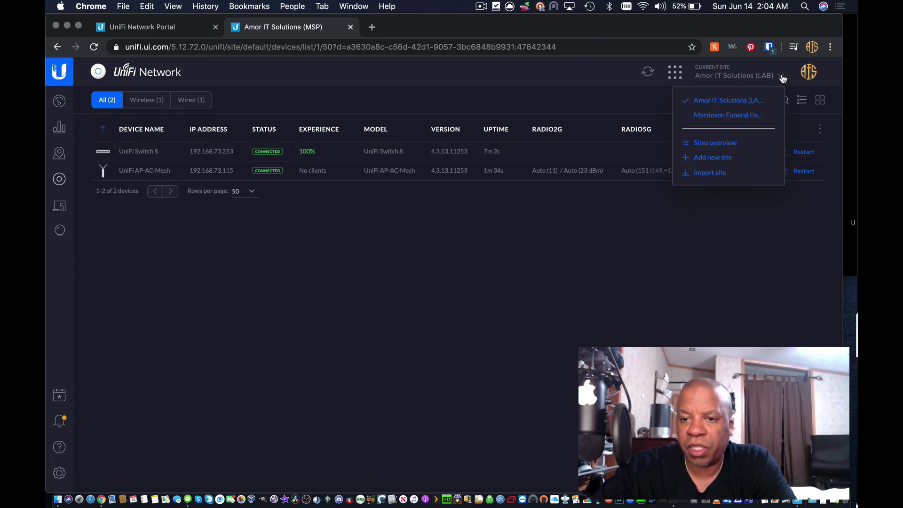
{"action": "left_click", "coordinate": [783, 79]}
{"action": "left_click", "coordinate": [781, 79]}
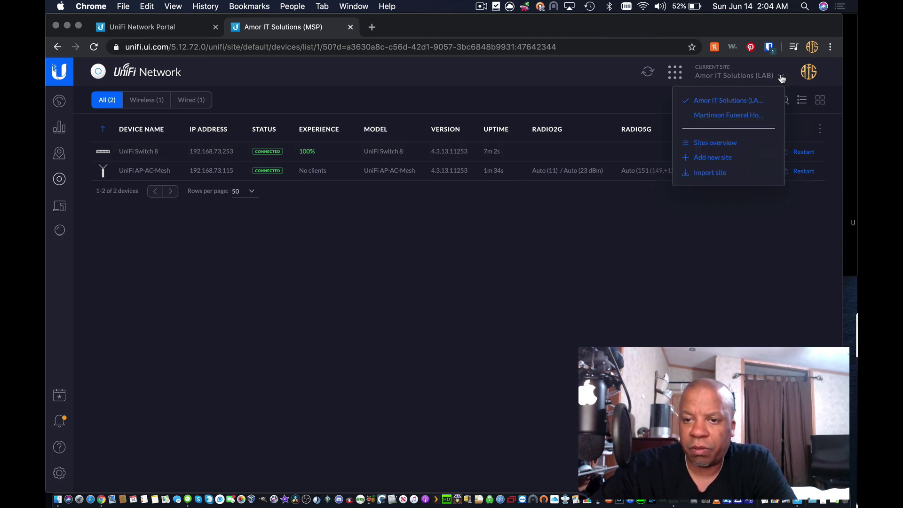
{"action": "left_click", "coordinate": [782, 78]}
{"action": "left_click", "coordinate": [781, 79]}
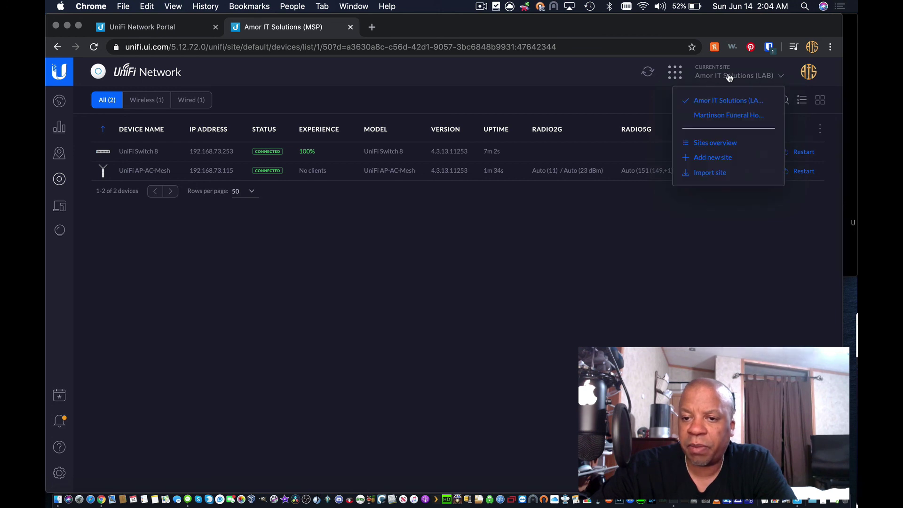
{"action": "left_click", "coordinate": [724, 159]}
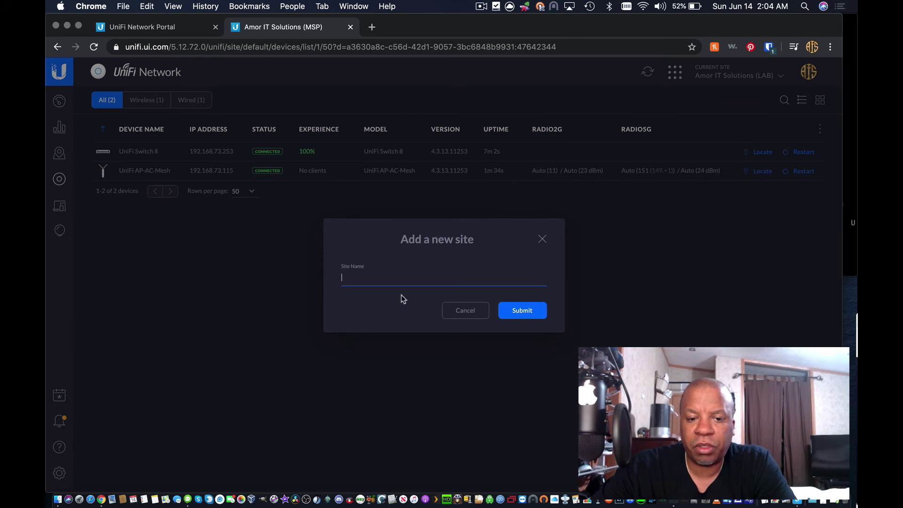
{"action": "type", "text": "sdfadsva"}
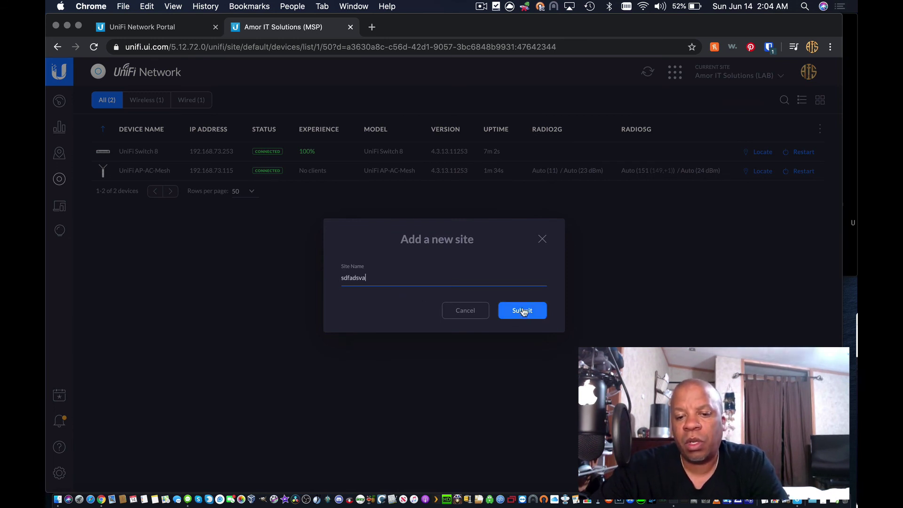
{"action": "left_click", "coordinate": [484, 311]}
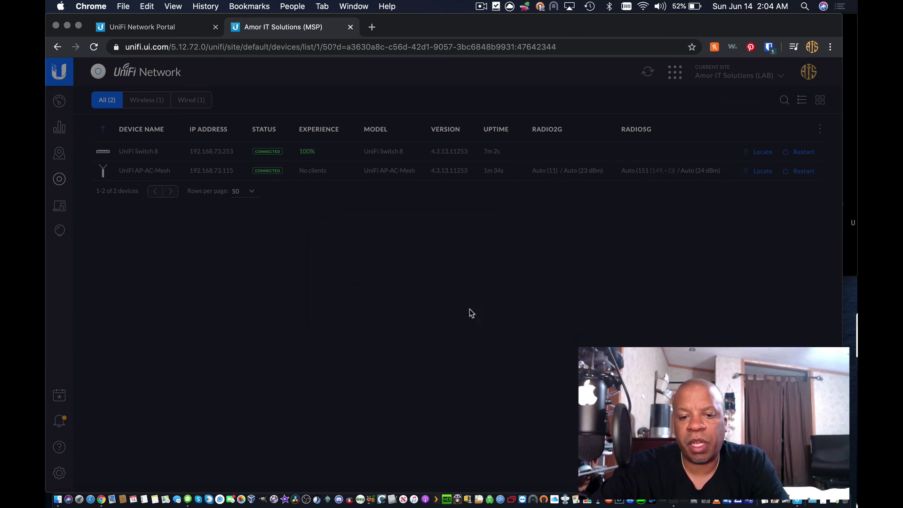
{"action": "left_click", "coordinate": [781, 78]}
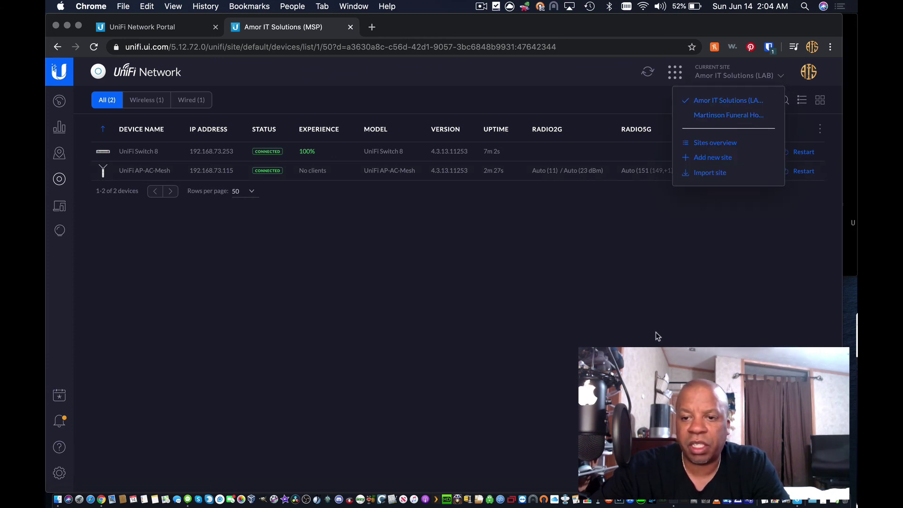
{"action": "left_click", "coordinate": [780, 79]}
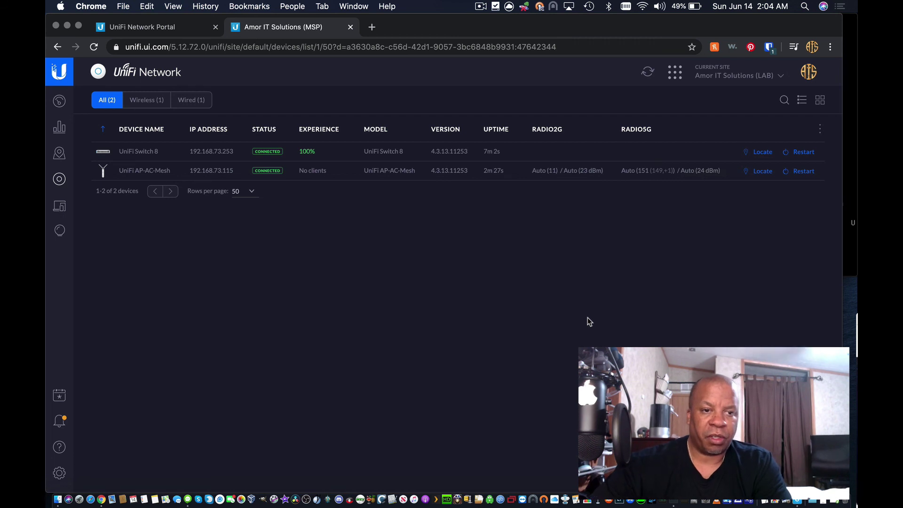
{"action": "left_click", "coordinate": [780, 82]}
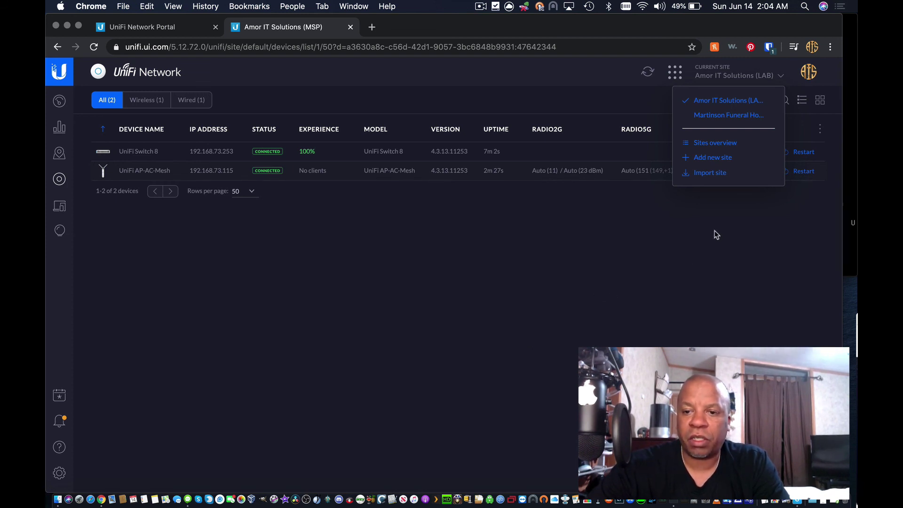
{"action": "left_click", "coordinate": [588, 289]}
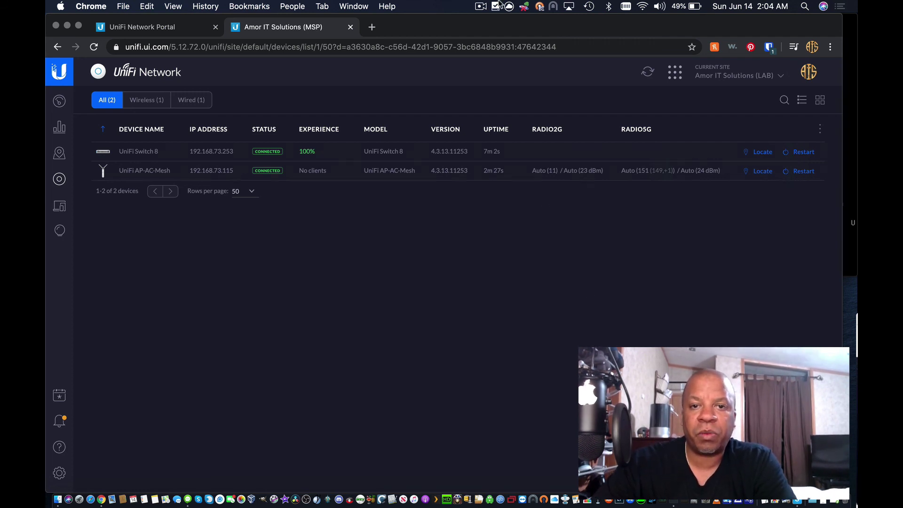
{"action": "left_click", "coordinate": [481, 6]}
{"action": "left_click", "coordinate": [497, 32]}
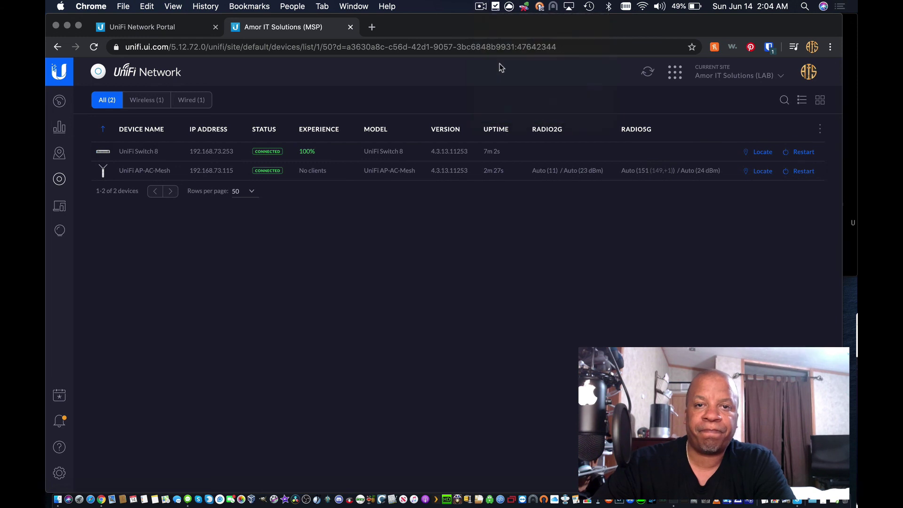